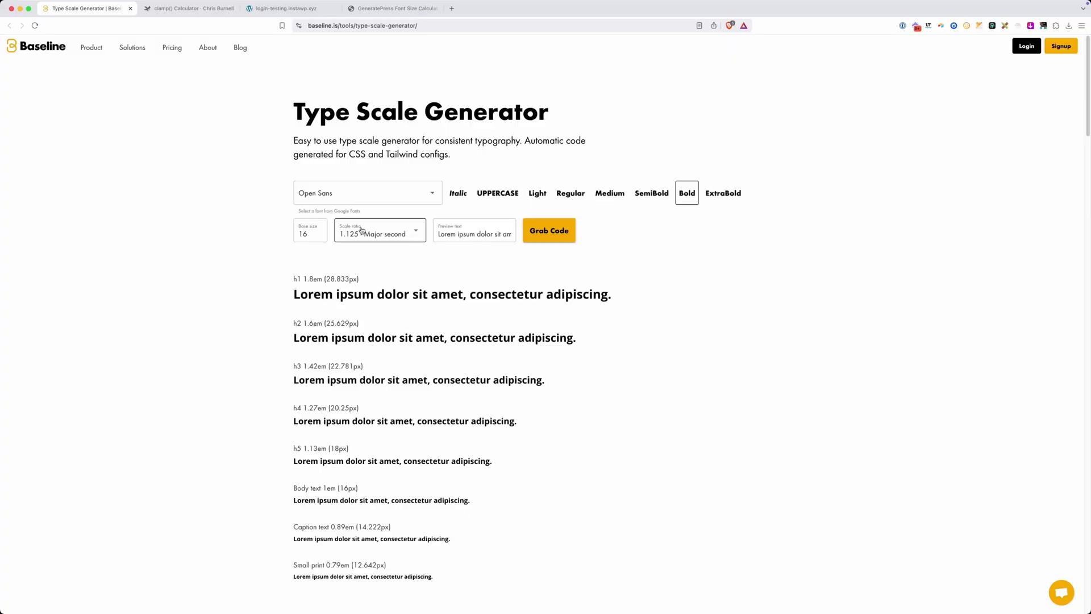
# Compare the 1.200, 1.250 Major third and 1.333 Perfect fourth heading scale ratios
pyautogui.click(362, 230)
pyautogui.click(366, 293)
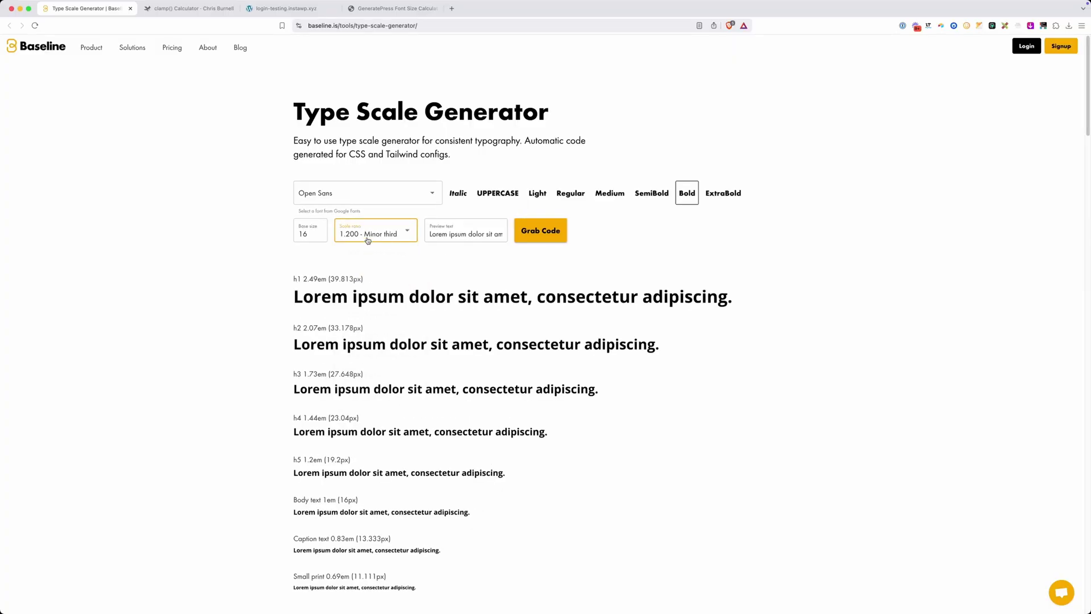
pyautogui.click(372, 233)
pyautogui.click(369, 313)
pyautogui.click(372, 233)
pyautogui.click(371, 341)
# Try 1.414 Augmented fourth, settle on 1.200 Minor third, and check the h1 39.813px size
pyautogui.click(370, 234)
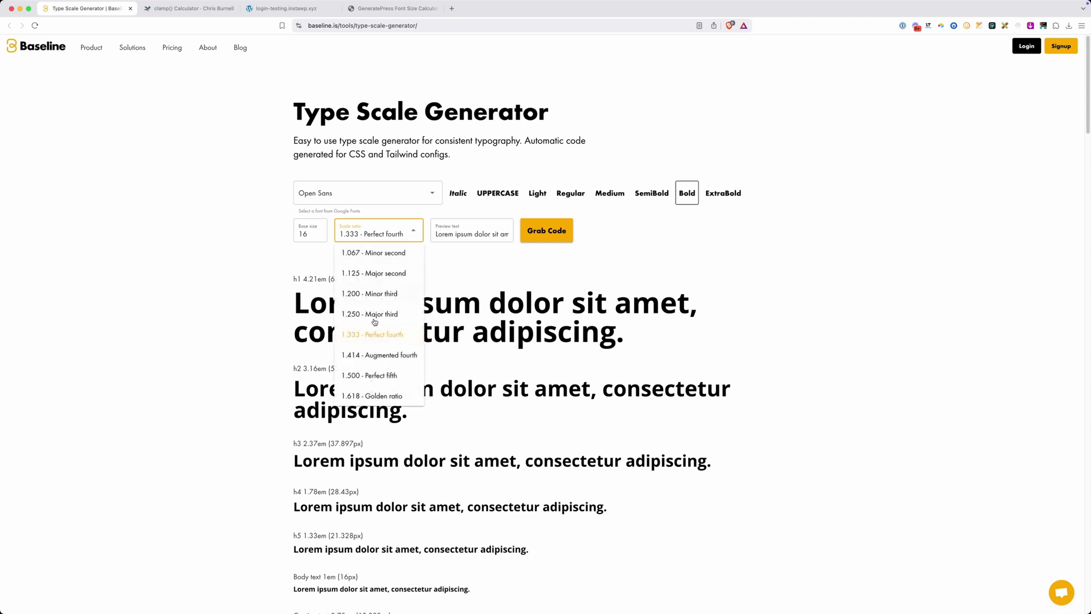
pyautogui.click(376, 355)
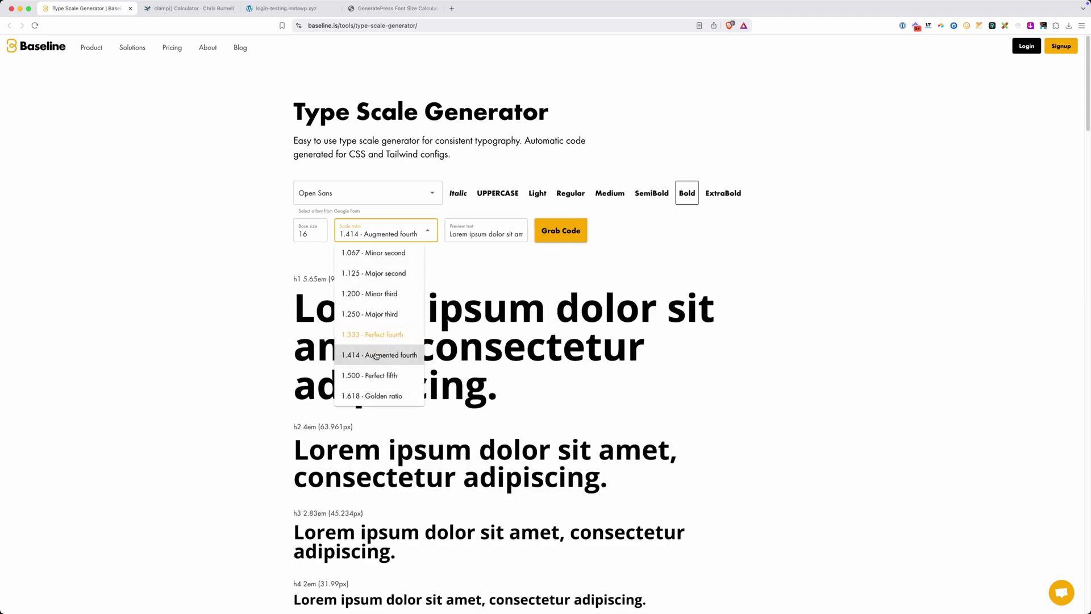
pyautogui.click(374, 230)
pyautogui.click(361, 295)
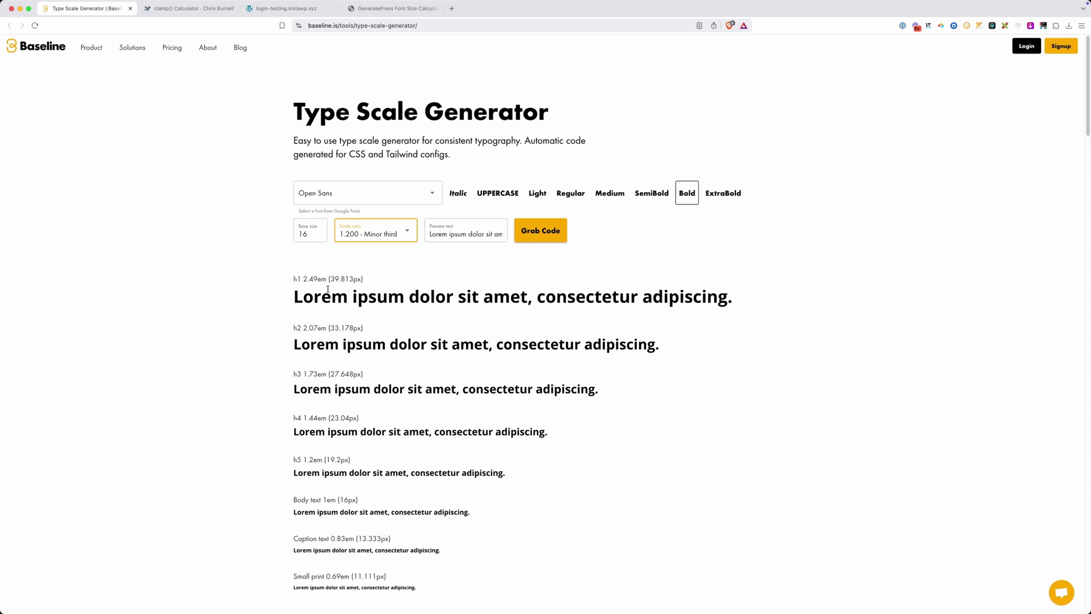
pyautogui.moveTo(369, 281); pyautogui.dragTo(294, 278)
pyautogui.click(294, 278)
# Review the clamp() Calculator's 16 px minimum and 18 px maximum sizes, then switch to the test site
pyautogui.click(190, 8)
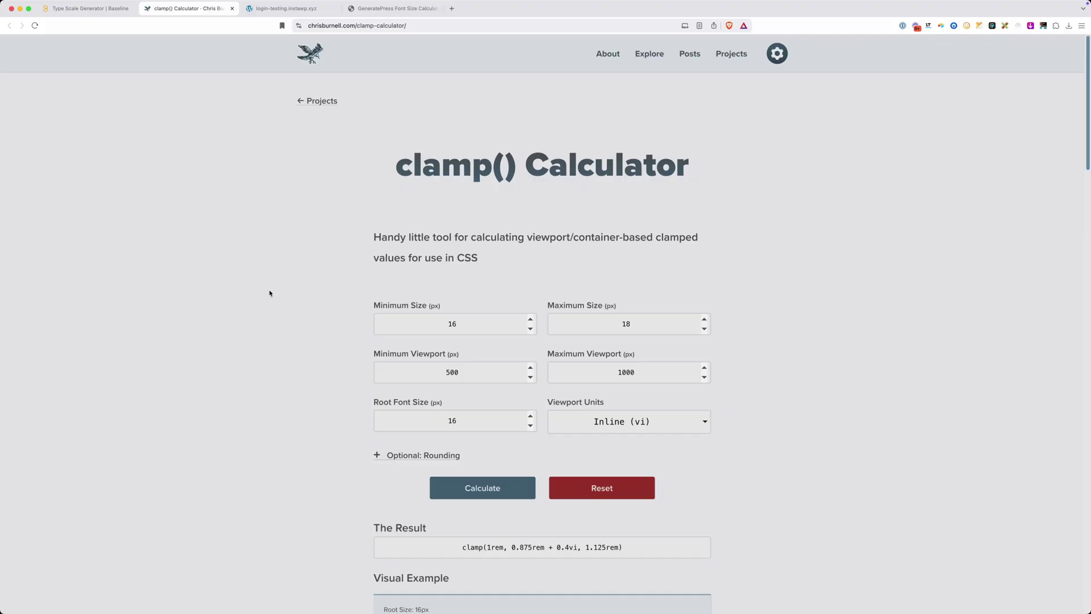
pyautogui.scroll(-1, 392, 310)
pyautogui.moveTo(461, 313); pyautogui.dragTo(413, 308)
pyautogui.press('Tab')
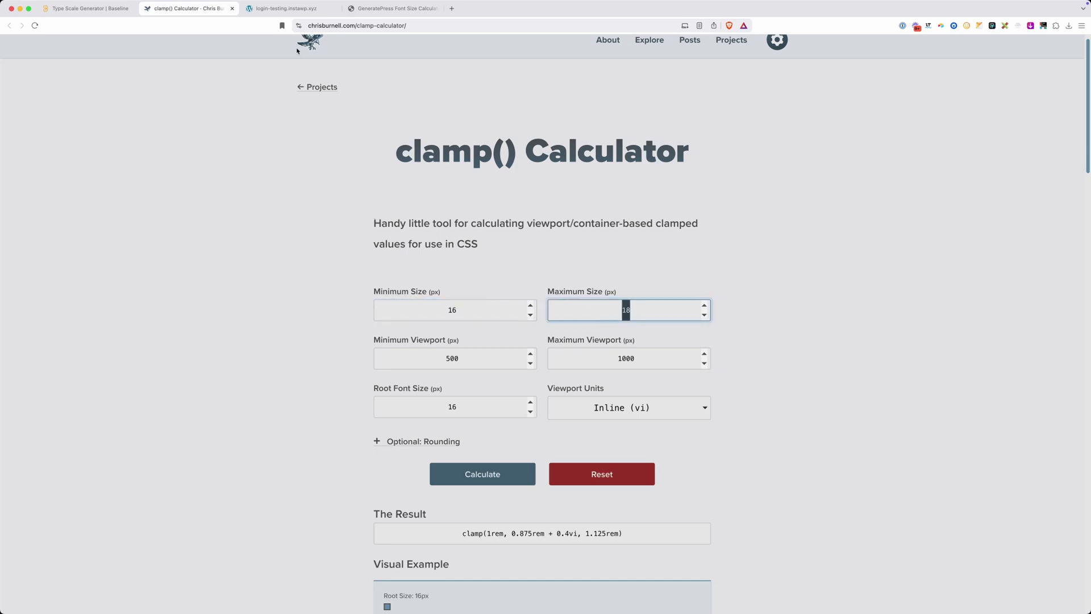
pyautogui.click(287, 9)
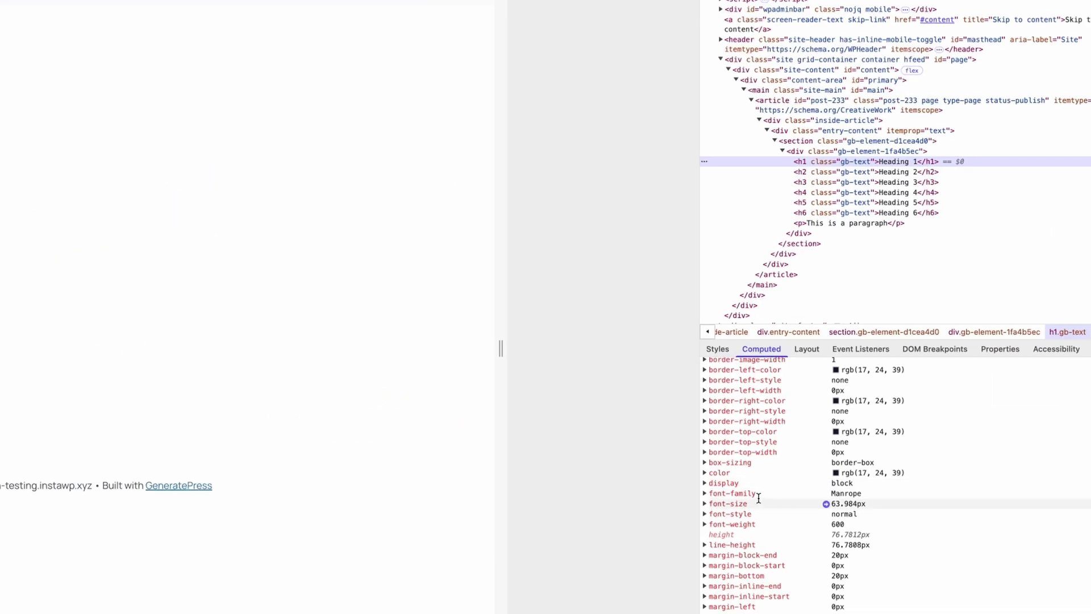
# Narrow the responsive preview and watch Heading 1's computed font-size shrink below 63.984px
pyautogui.moveTo(498, 331); pyautogui.dragTo(189, 306)
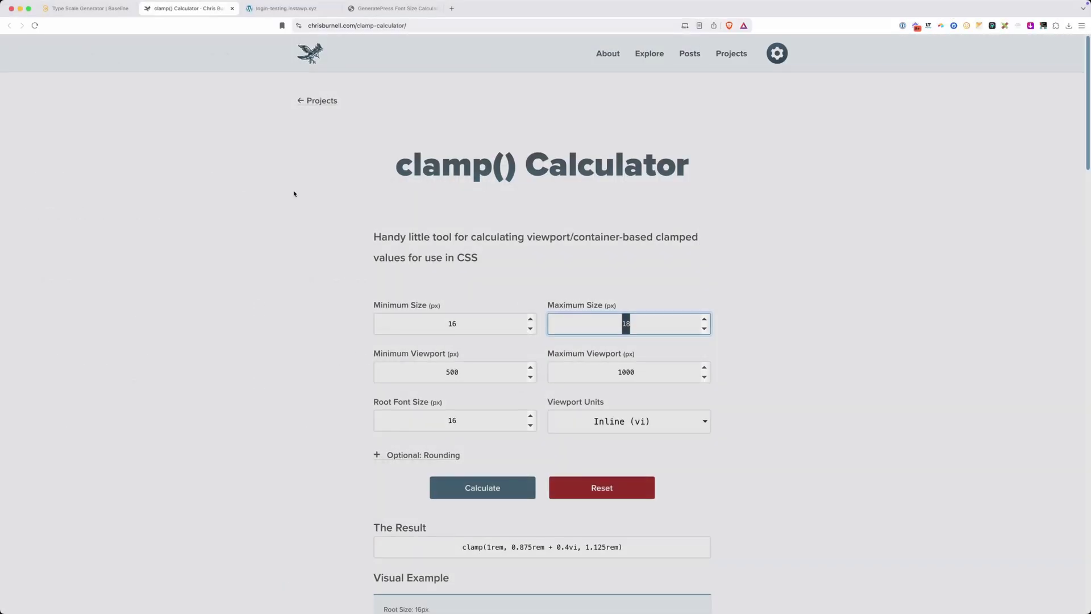
pyautogui.scroll(-3, 295, 194)
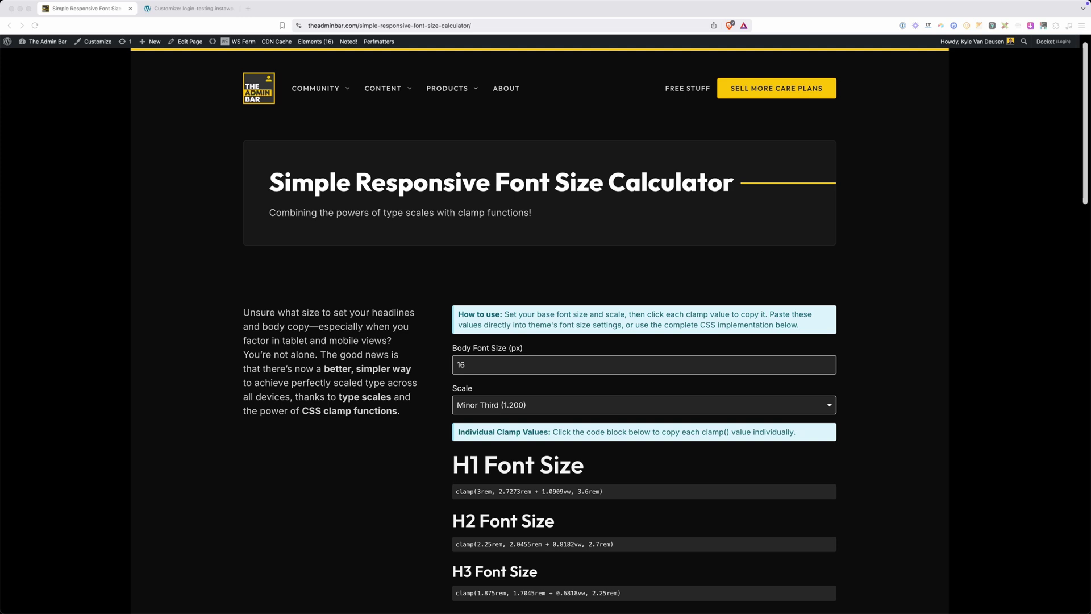
pyautogui.scroll(-3, 400, 383)
pyautogui.scroll(-6, 412, 394)
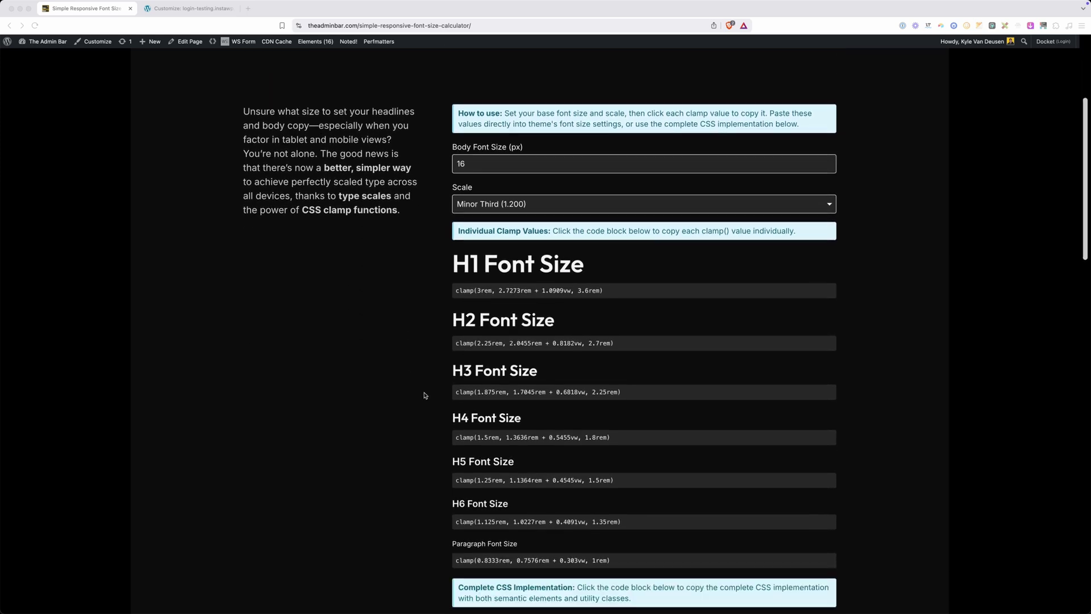
pyautogui.scroll(2, 463, 292)
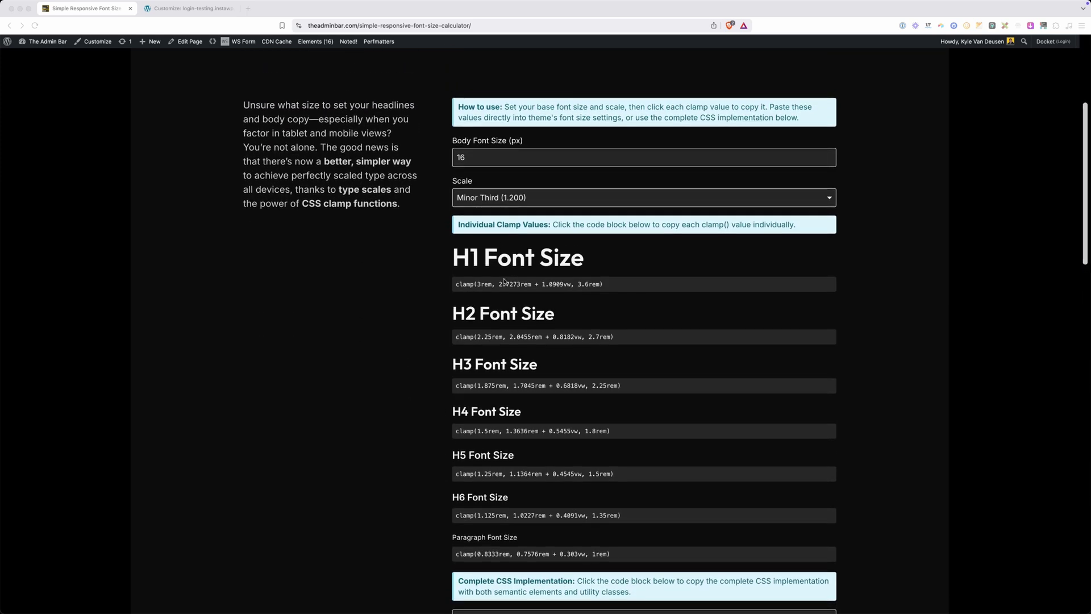
pyautogui.scroll(1, 403, 307)
pyautogui.scroll(4, 402, 310)
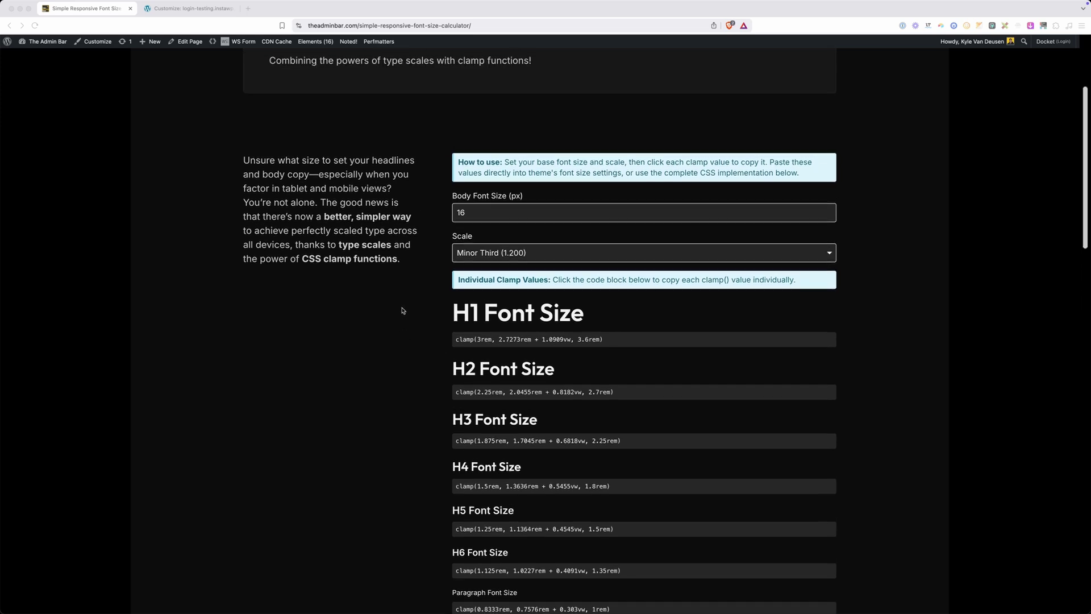
pyautogui.scroll(2, 398, 323)
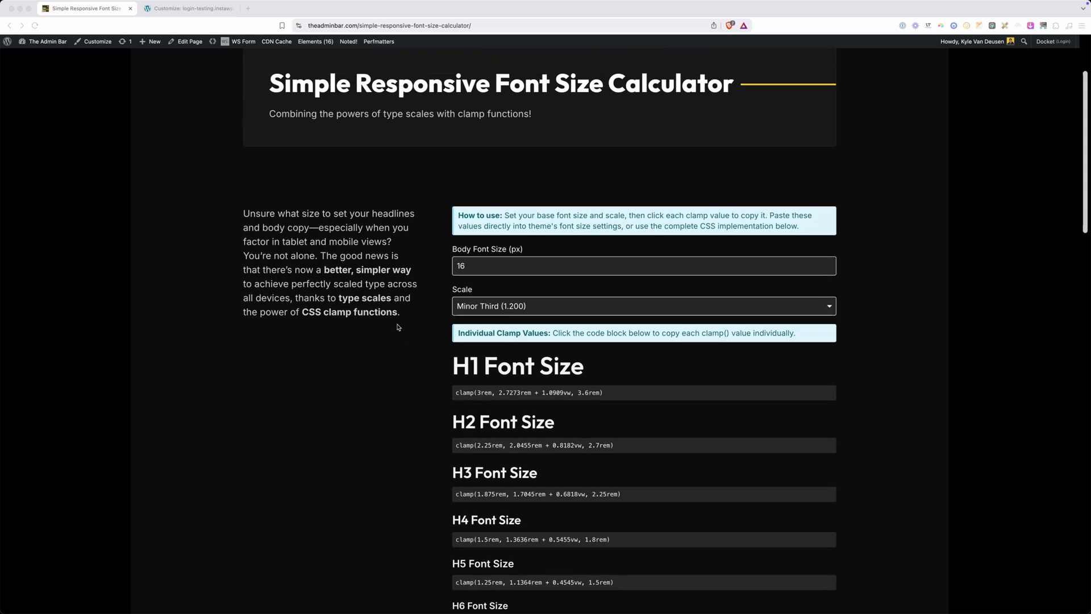
pyautogui.scroll(1, 400, 328)
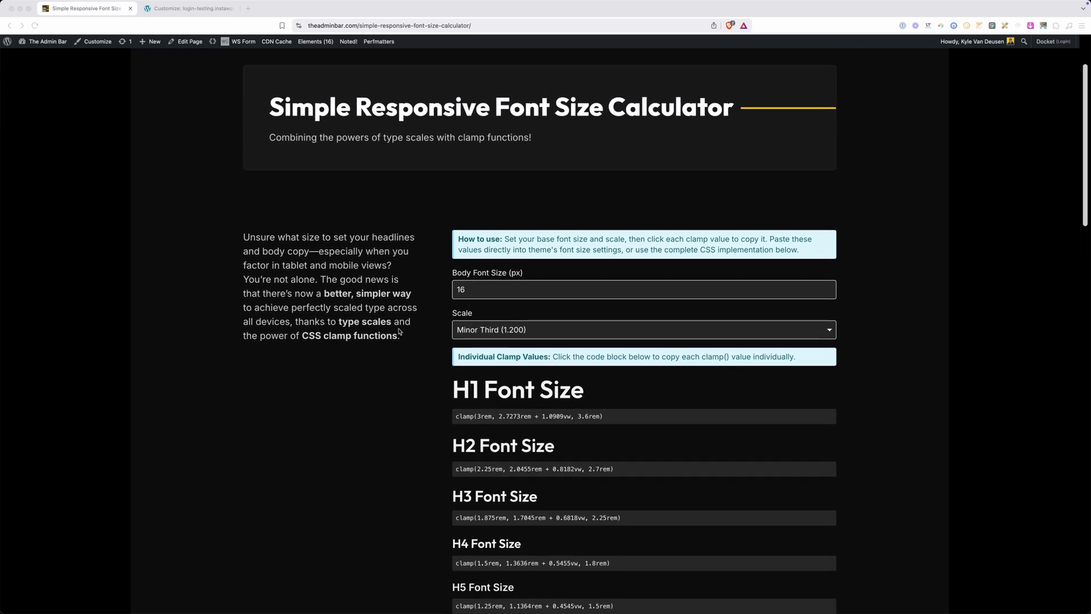
# Raise the body font size up to 24 px, then reset it to 16
pyautogui.click(468, 289)
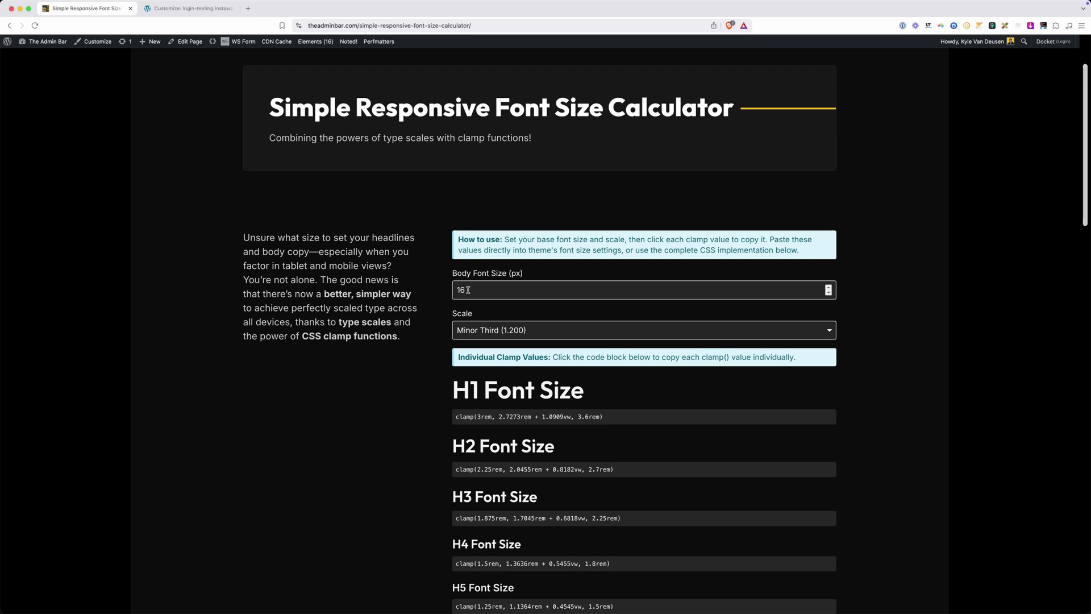
pyautogui.click(828, 287)
pyautogui.click(829, 287)
pyautogui.click(829, 287)
pyautogui.click(829, 287)
pyautogui.click(829, 287)
pyautogui.click(828, 287)
pyautogui.click(829, 287)
pyautogui.click(828, 287)
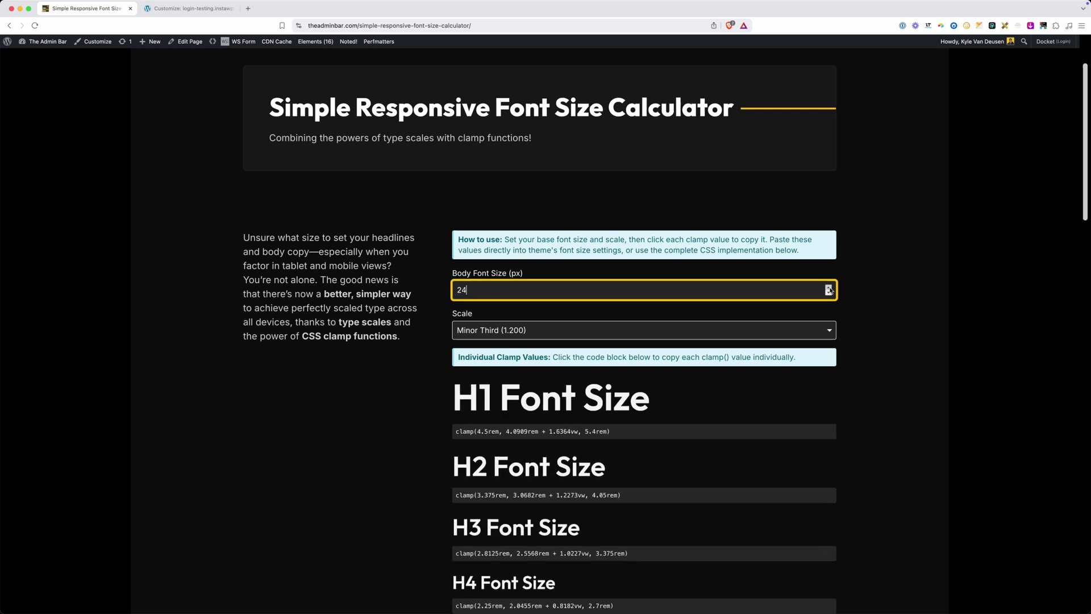
pyautogui.doubleClick(732, 287)
pyautogui.write('16')
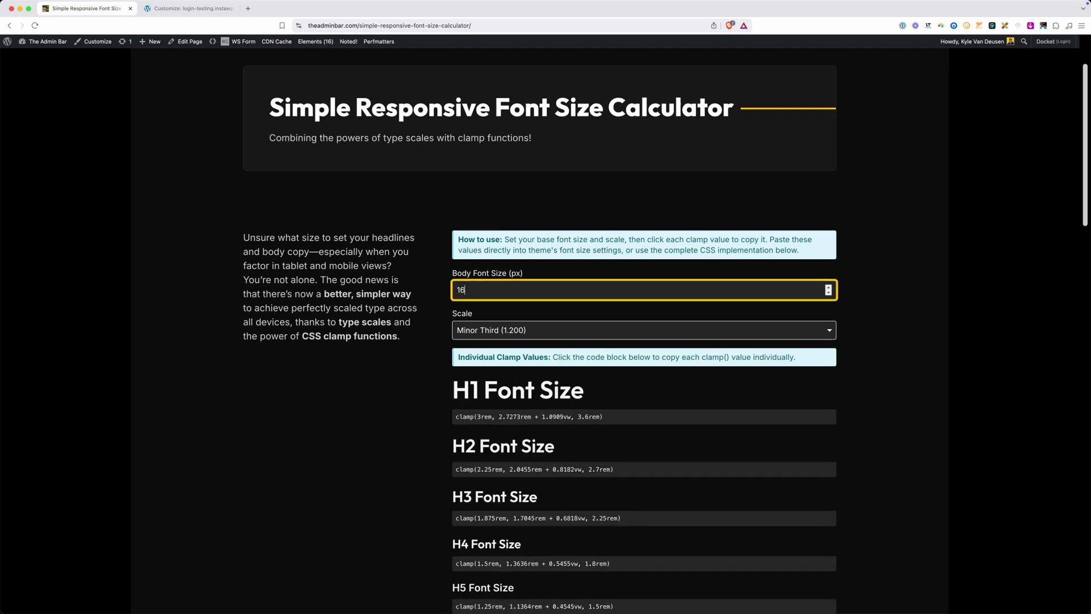
# Step the body font size up to 22 px, then settle it at 18 px
pyautogui.click(828, 287)
pyautogui.click(828, 287)
pyautogui.click(828, 287)
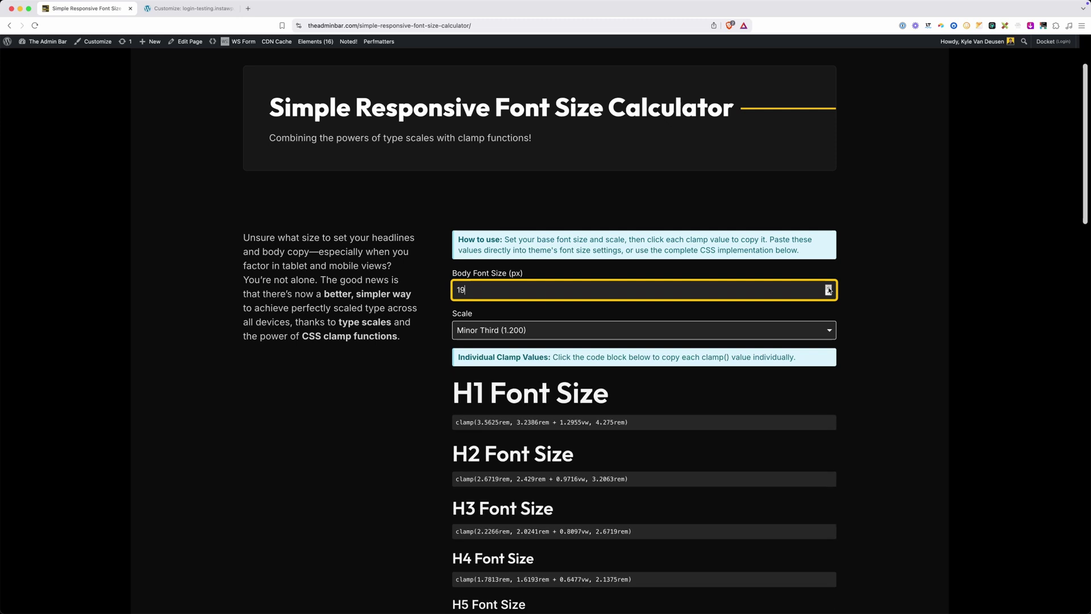
pyautogui.click(829, 287)
pyautogui.click(829, 287)
pyautogui.click(828, 288)
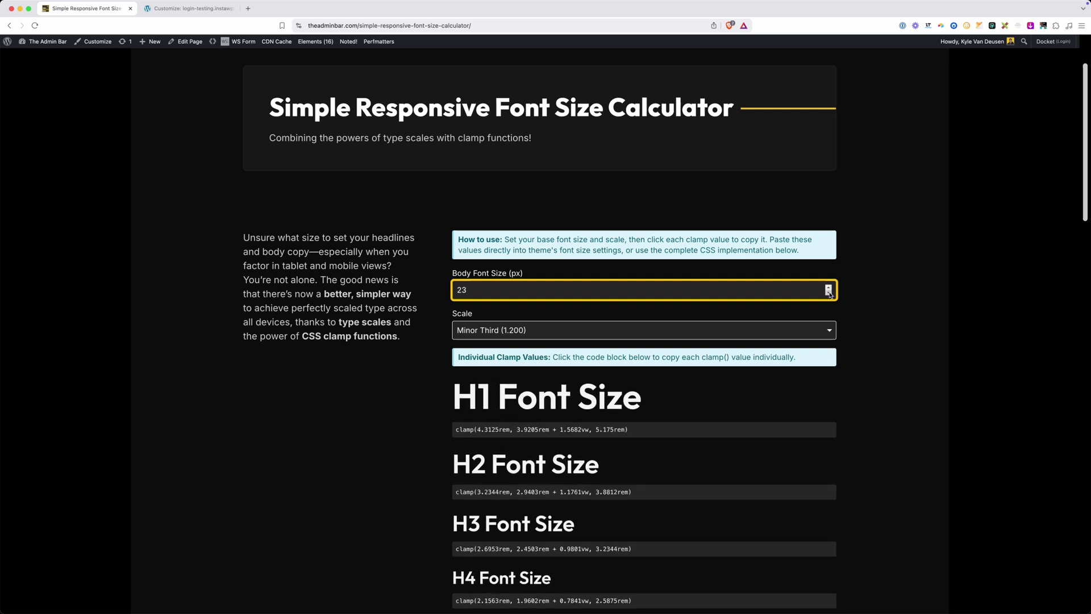
pyautogui.click(829, 293)
pyautogui.click(828, 293)
pyautogui.click(828, 292)
pyautogui.click(829, 293)
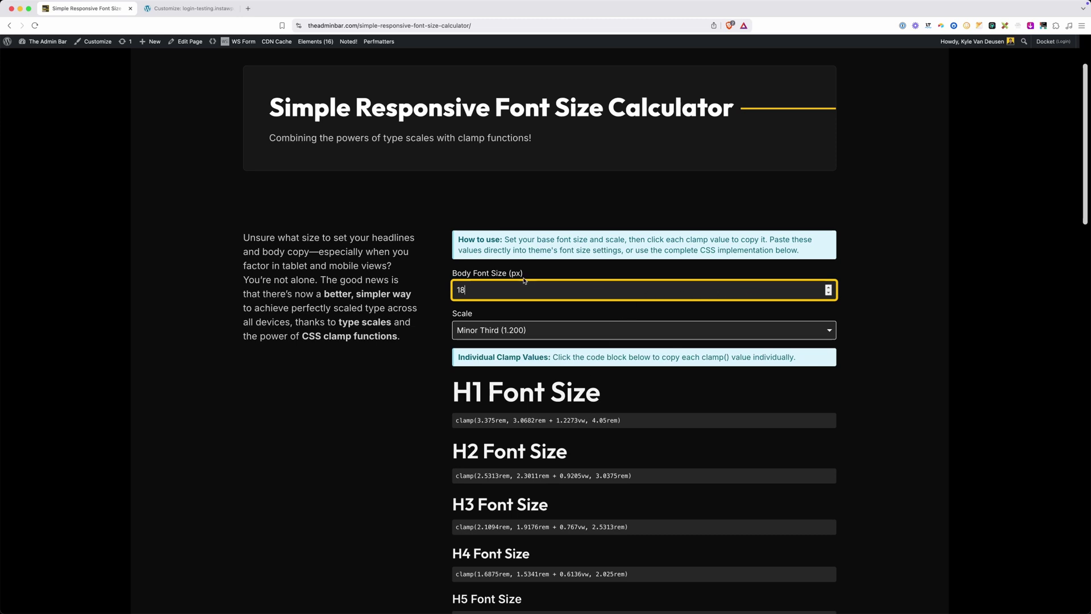
pyautogui.click(407, 301)
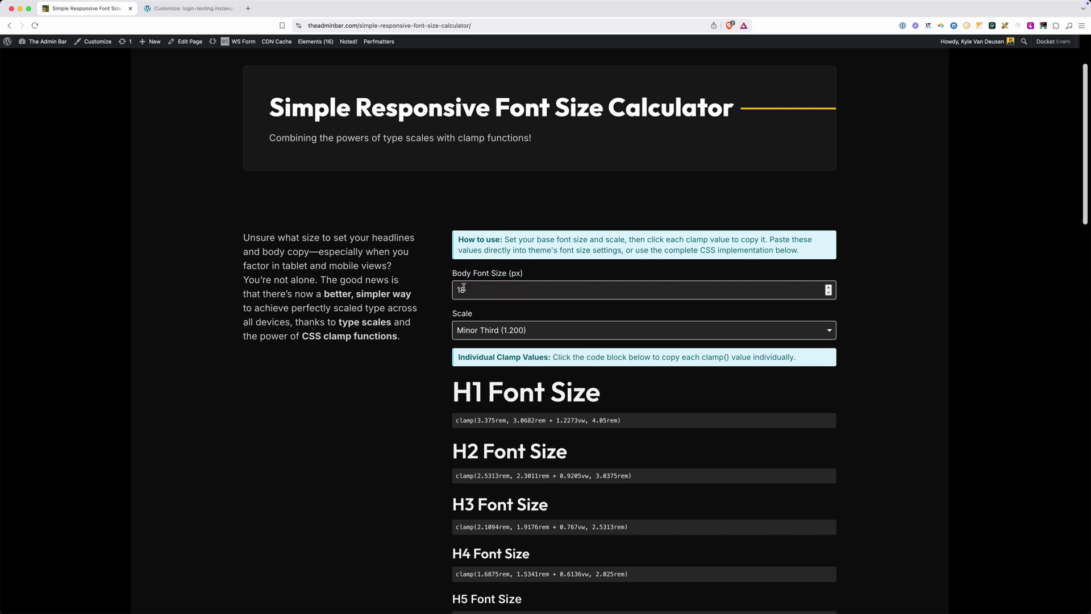
# Try the Minor Second (1.067) and Golden Ratio (1.618) scales and inspect the clamp values
pyautogui.click(482, 332)
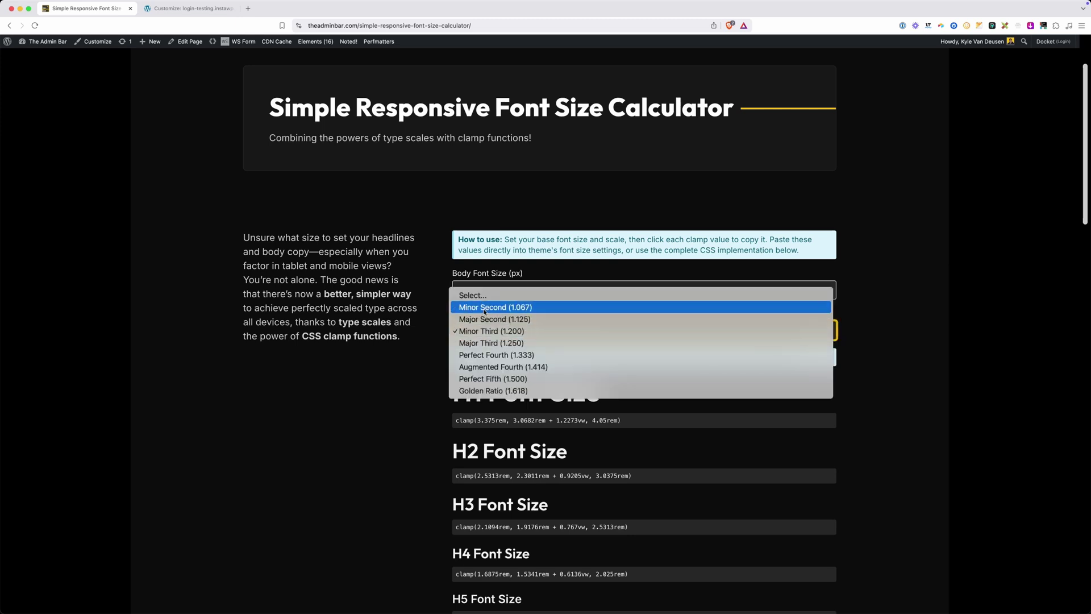
pyautogui.click(484, 310)
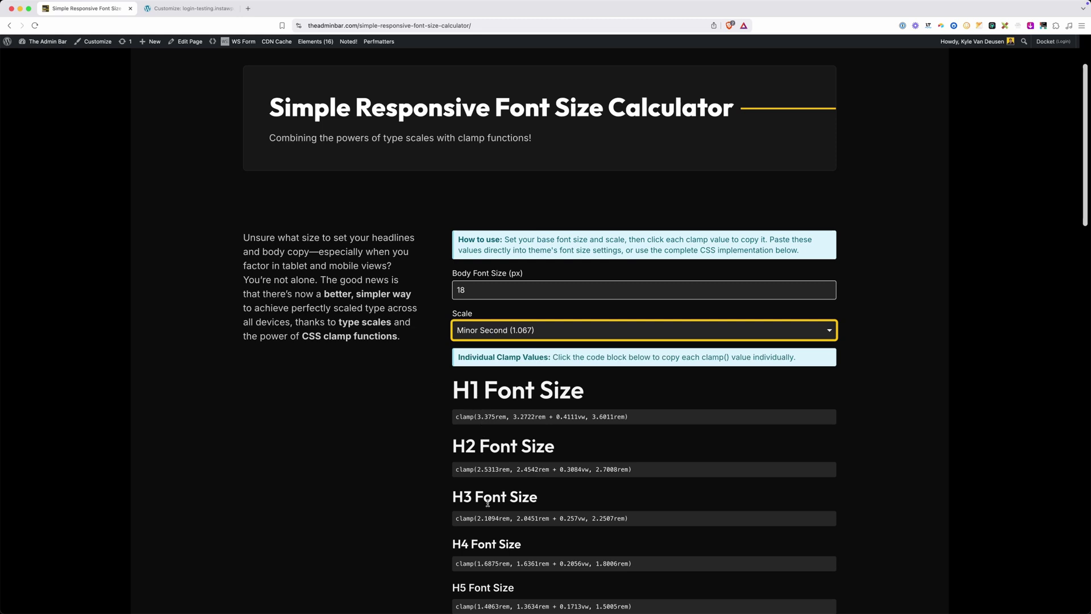
pyautogui.click(486, 330)
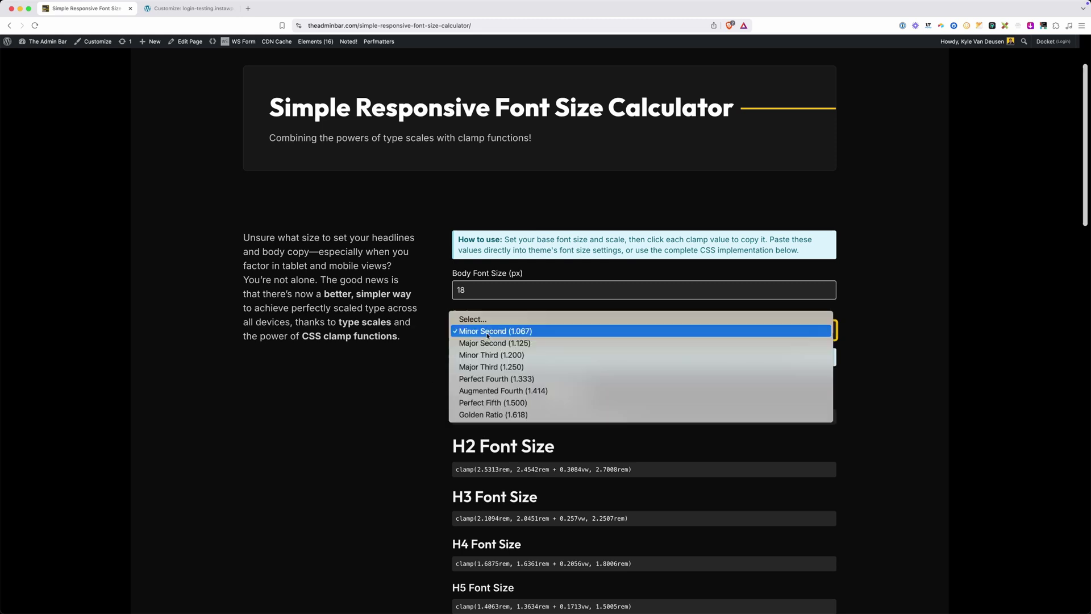
pyautogui.click(486, 415)
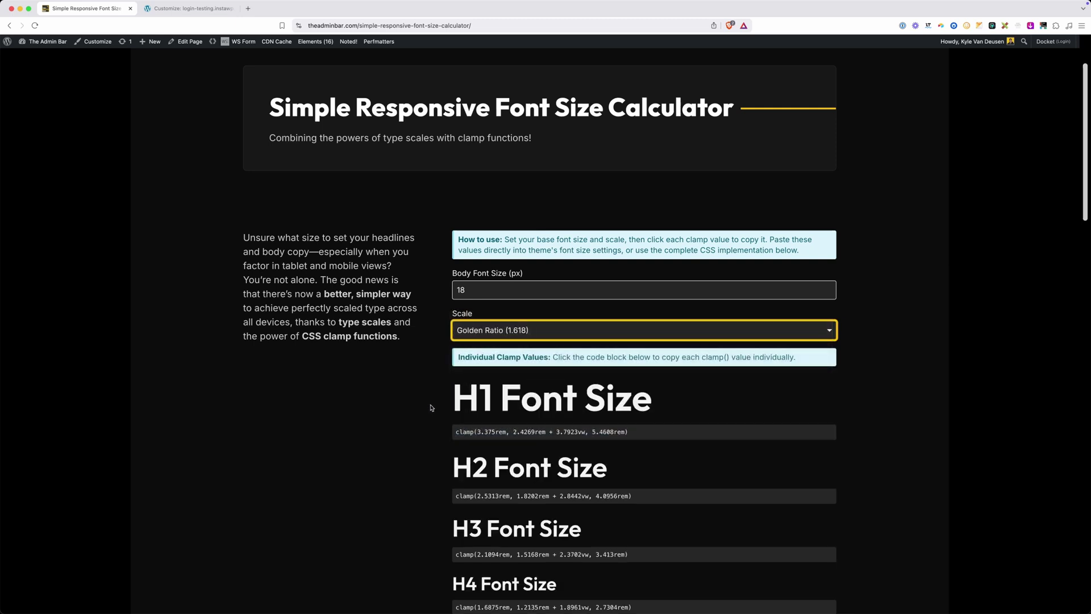
pyautogui.moveTo(452, 397); pyautogui.dragTo(522, 408)
pyautogui.moveTo(473, 466); pyautogui.dragTo(551, 468)
pyautogui.scroll(-1, 512, 514)
pyautogui.moveTo(512, 520); pyautogui.dragTo(554, 520)
# Switch the scale to Minor Third (1.200) and select the H1 clamp value
pyautogui.click(529, 471)
pyautogui.click(490, 322)
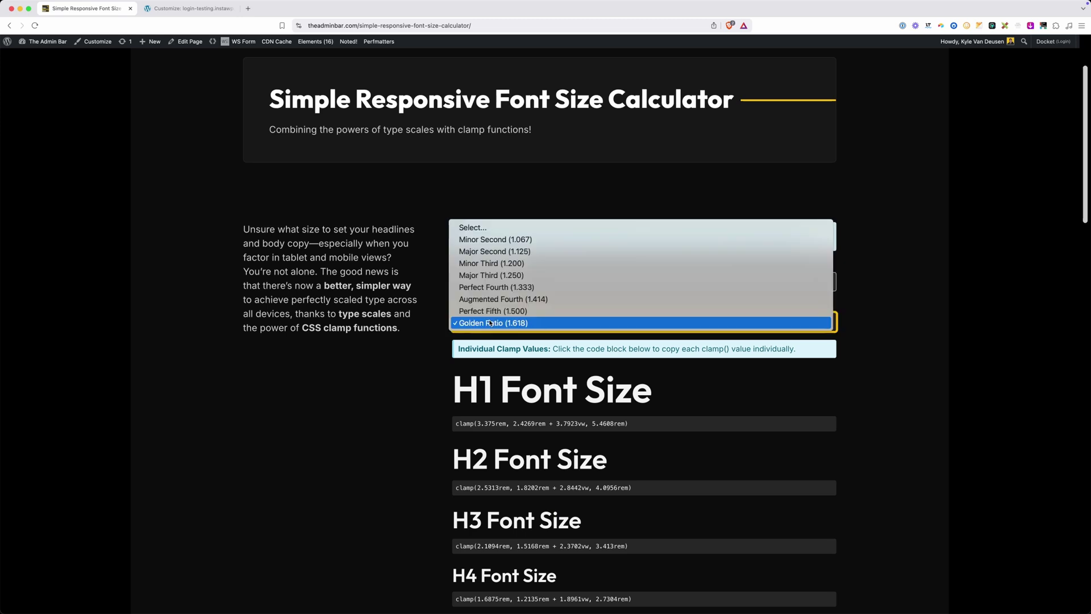
pyautogui.scroll(-2, 529, 267)
pyautogui.click(535, 284)
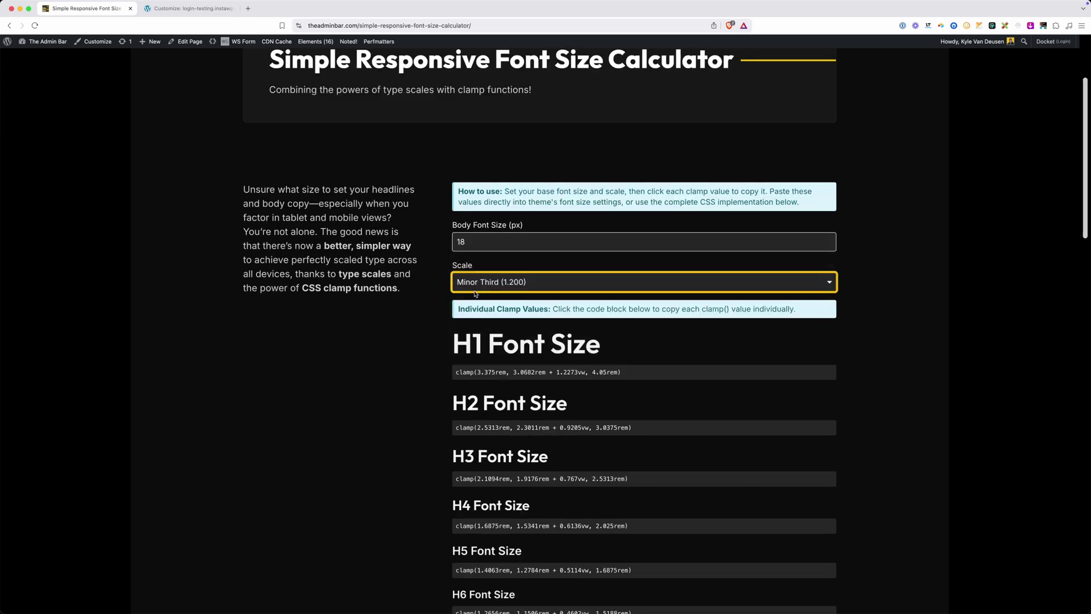
pyautogui.scroll(-1, 447, 357)
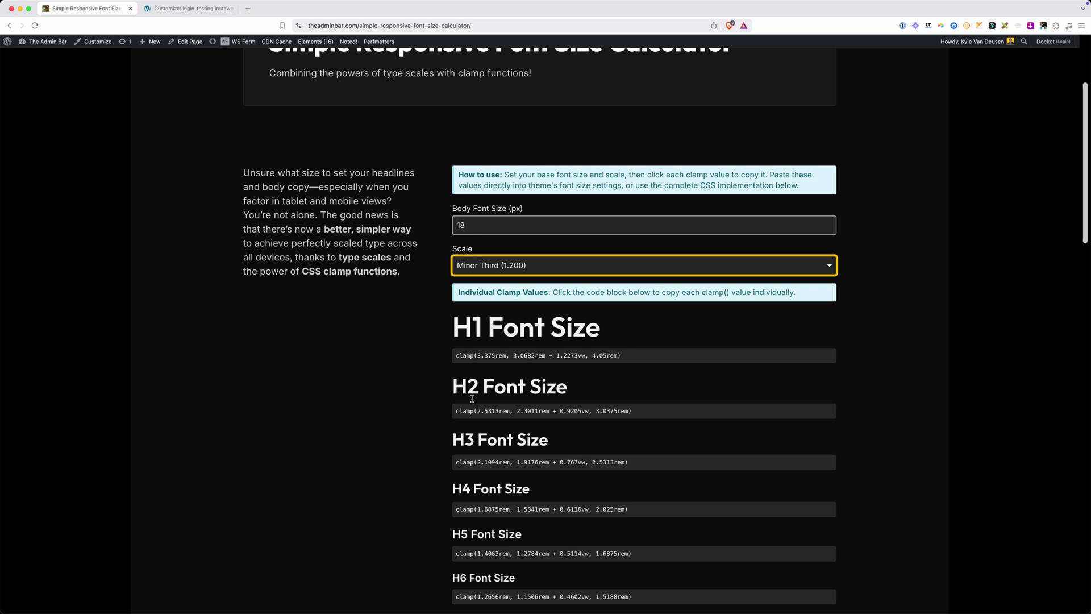
pyautogui.moveTo(621, 356); pyautogui.dragTo(452, 361)
pyautogui.press('super+c')
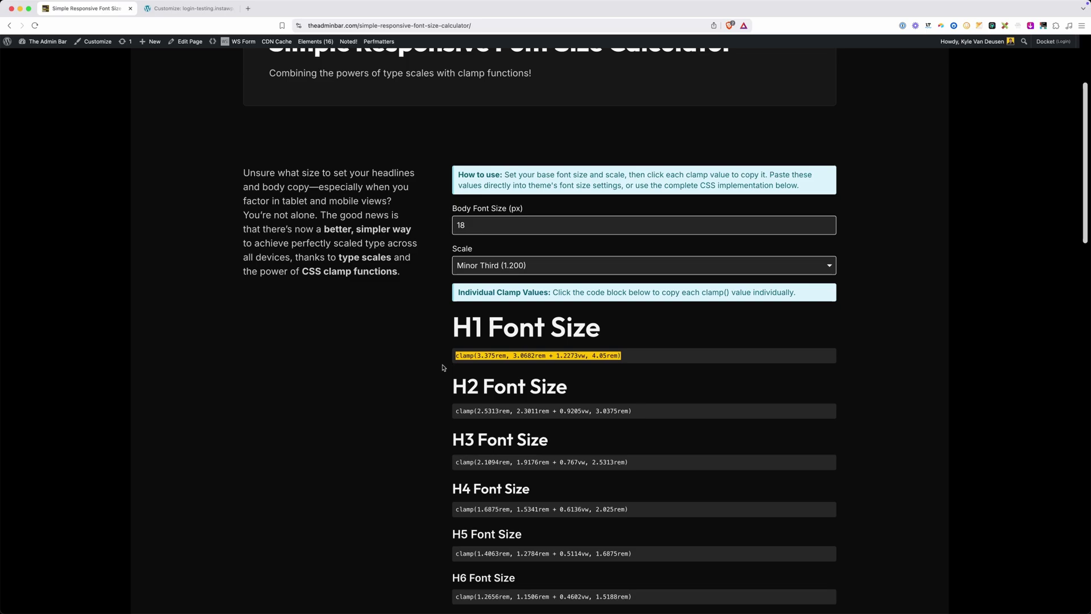
# Add a Heading 1 (H1) typography entry with font size clamp(3.375rem, 3.0682rem + 1.2273vw, 4.05rem)
pyautogui.click(183, 9)
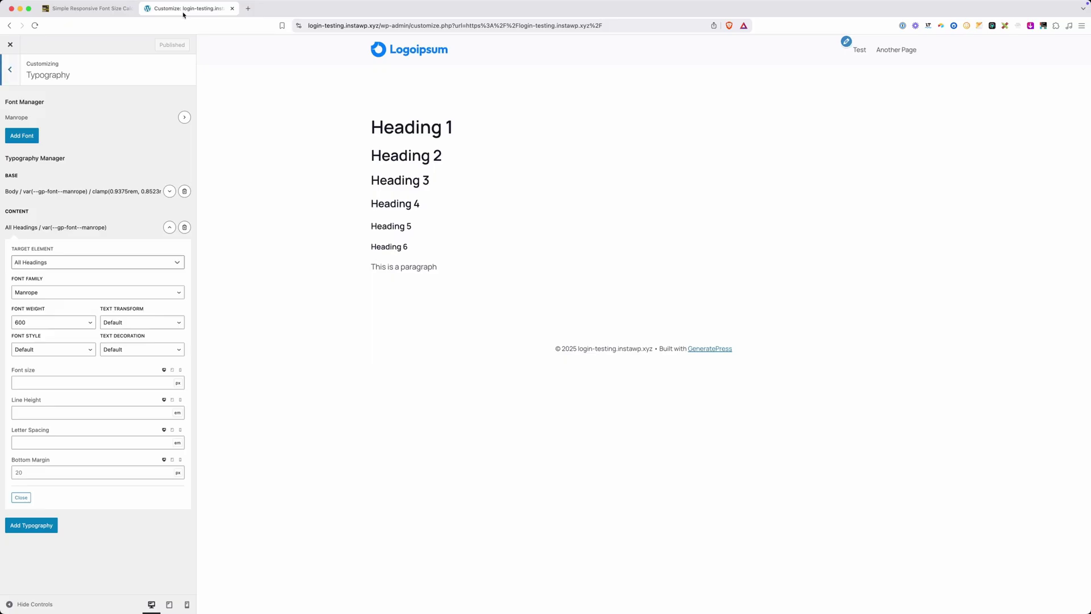
pyautogui.click(170, 228)
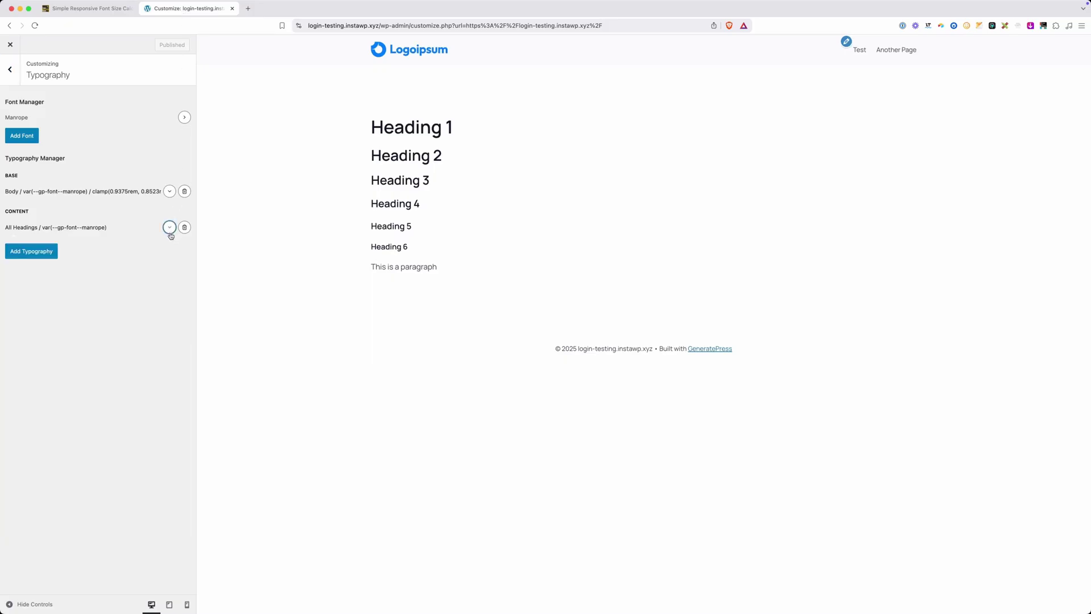
pyautogui.click(50, 252)
pyautogui.click(65, 301)
pyautogui.write('h1')
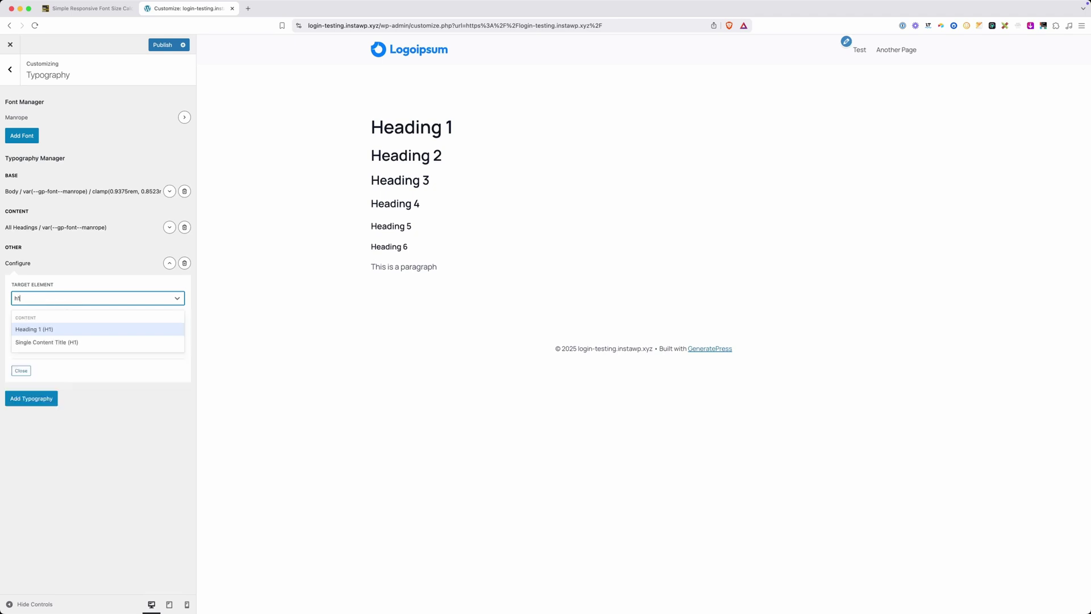
pyautogui.click(63, 329)
pyautogui.click(42, 402)
pyautogui.press('super+v')
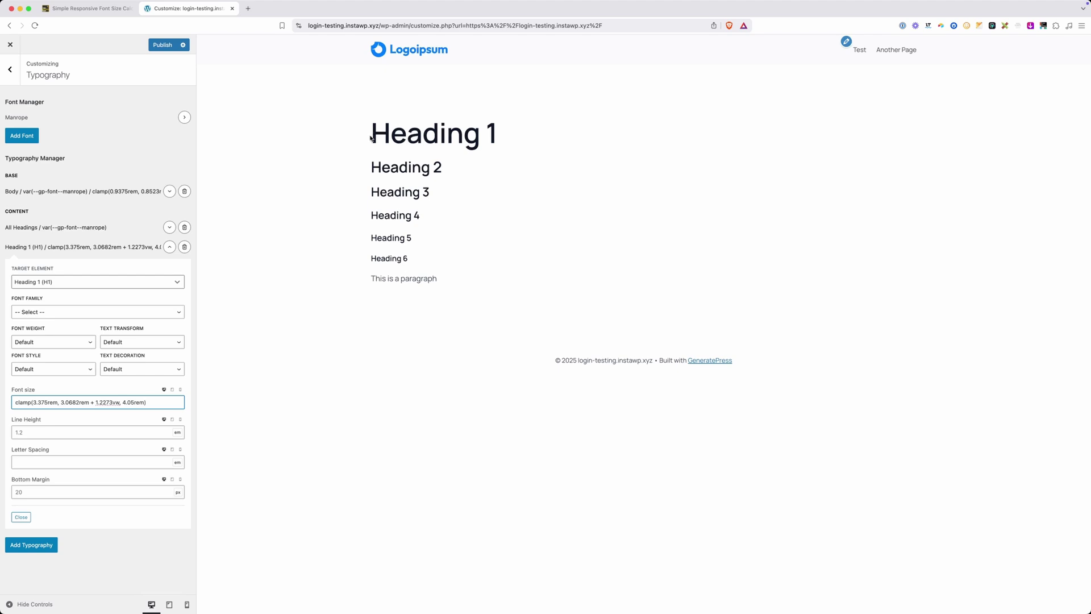
# Preview the Heading 1 size at tablet and mobile widths, then return to desktop
pyautogui.click(173, 390)
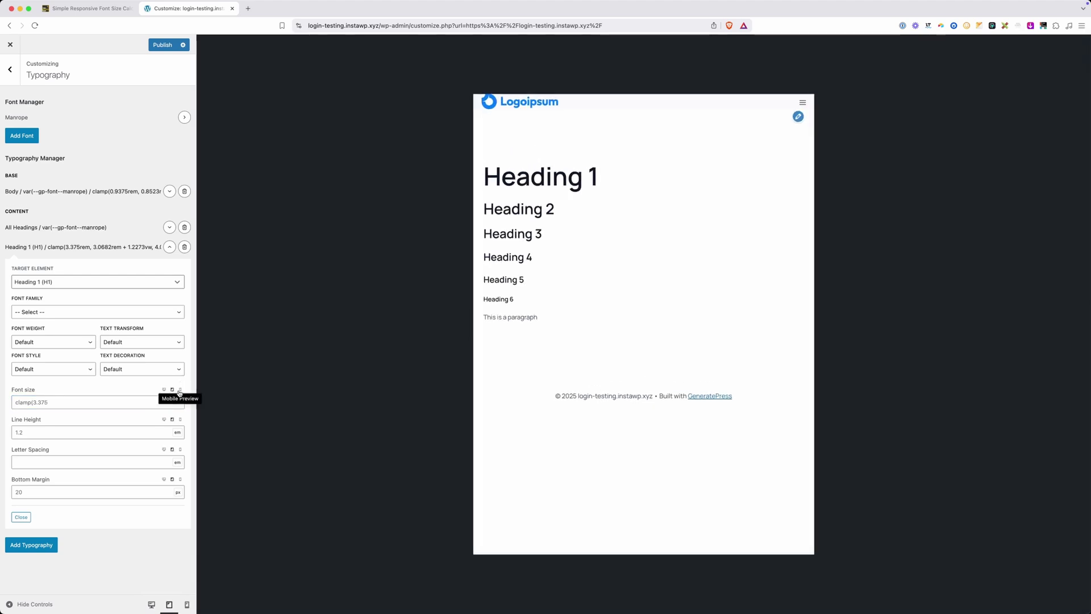
pyautogui.click(180, 390)
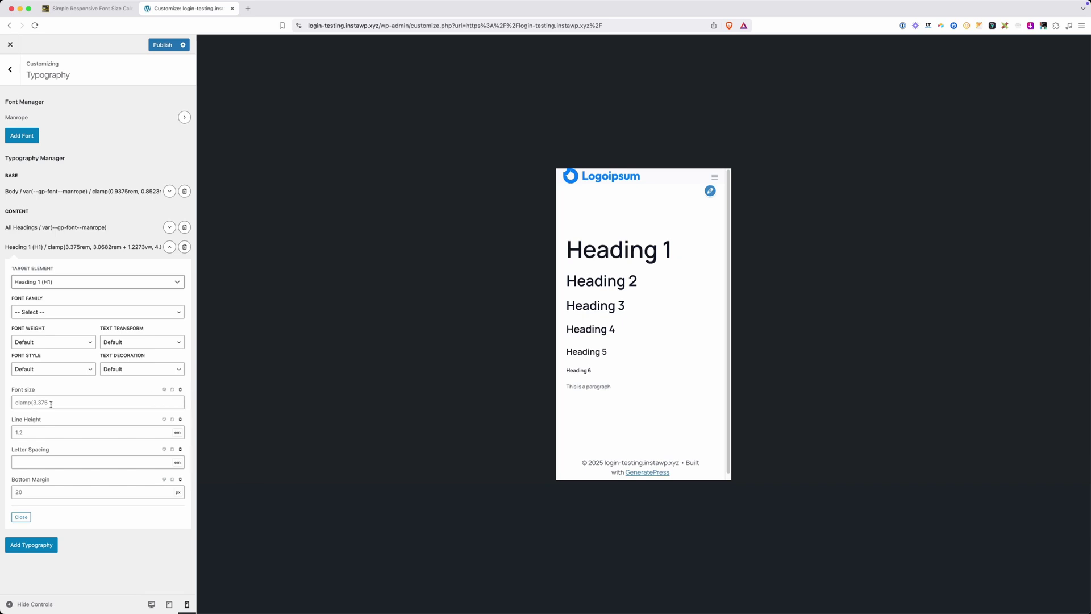
pyautogui.click(172, 390)
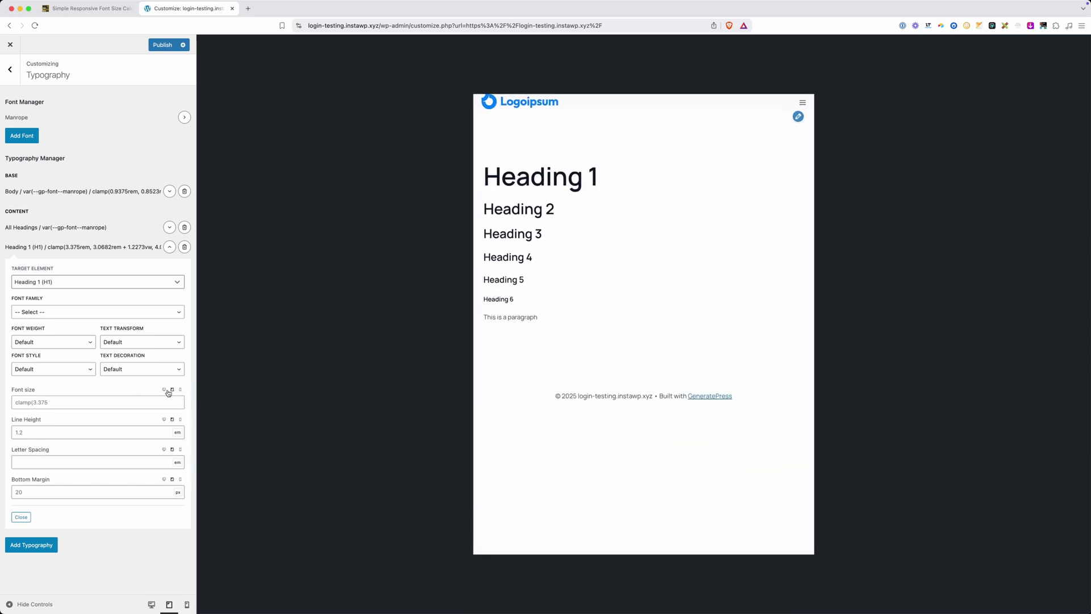
pyautogui.click(164, 390)
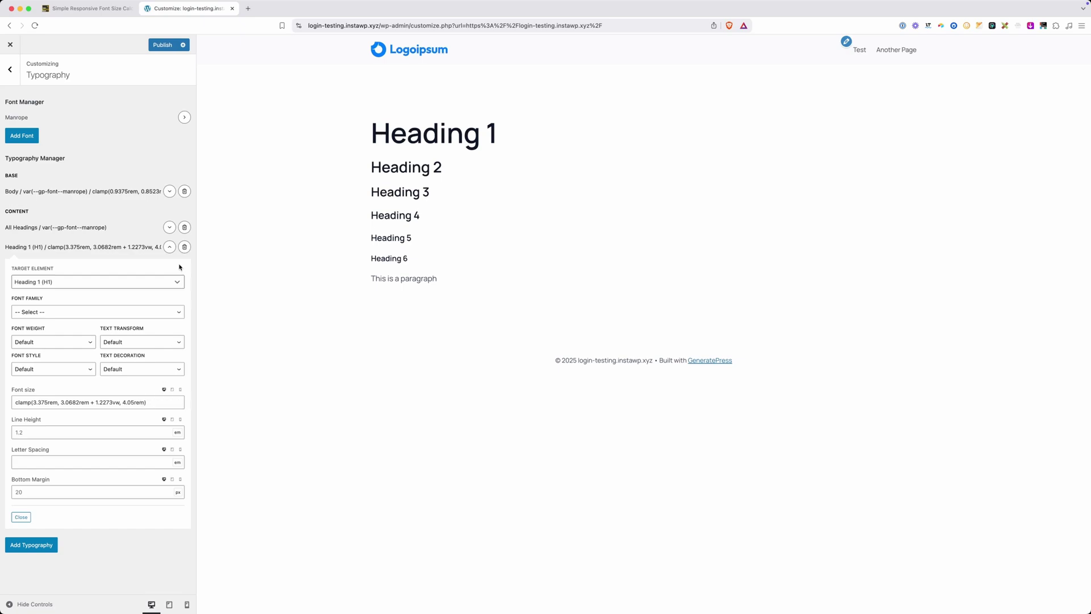
pyautogui.click(85, 8)
# Add a Heading 2 (H2) typography entry using the calculator's H2 clamp font size
pyautogui.click(627, 413)
pyautogui.press('super+c')
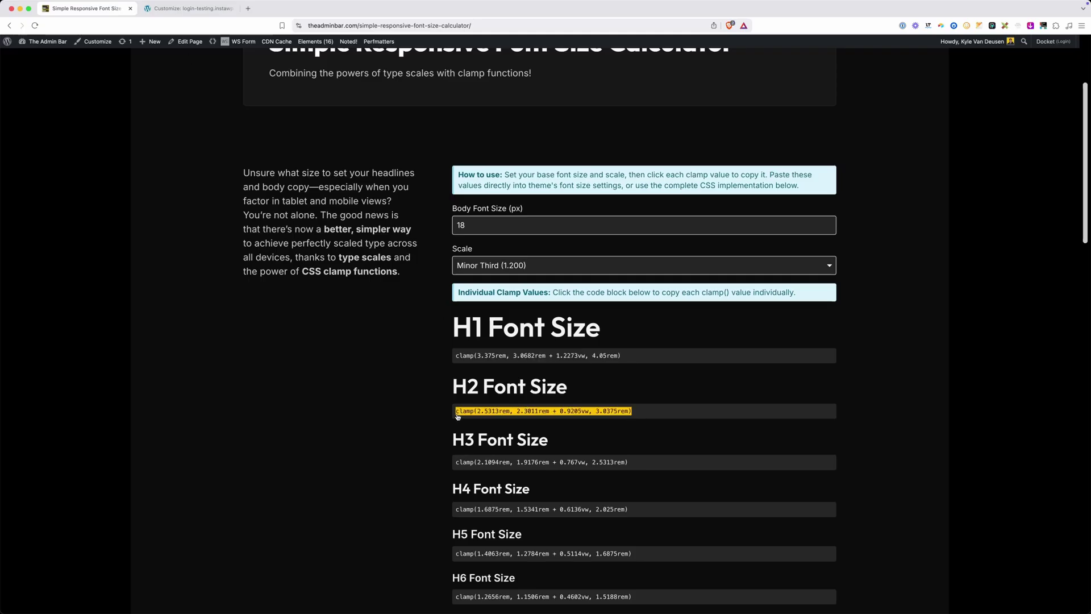
pyautogui.click(187, 8)
pyautogui.click(42, 544)
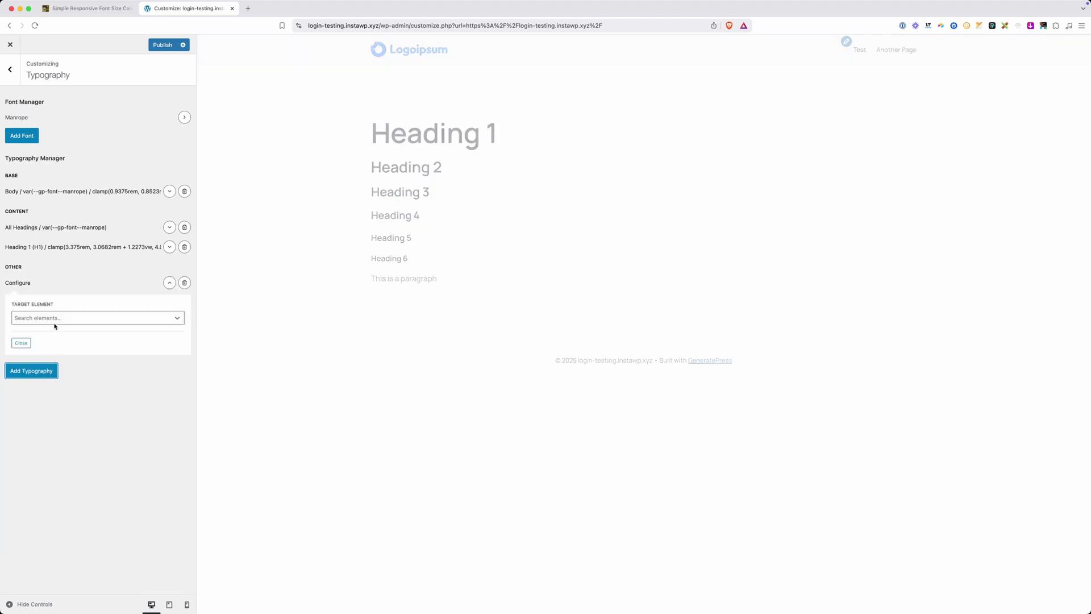
pyautogui.click(93, 317)
pyautogui.write('H2')
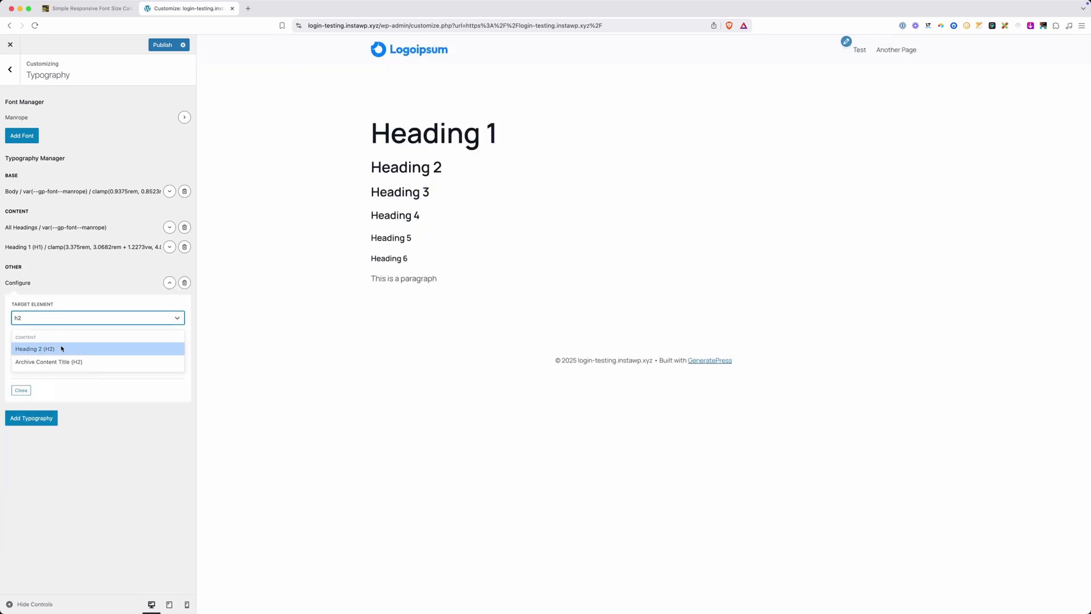
pyautogui.click(35, 349)
pyautogui.click(38, 421)
pyautogui.press('super+v')
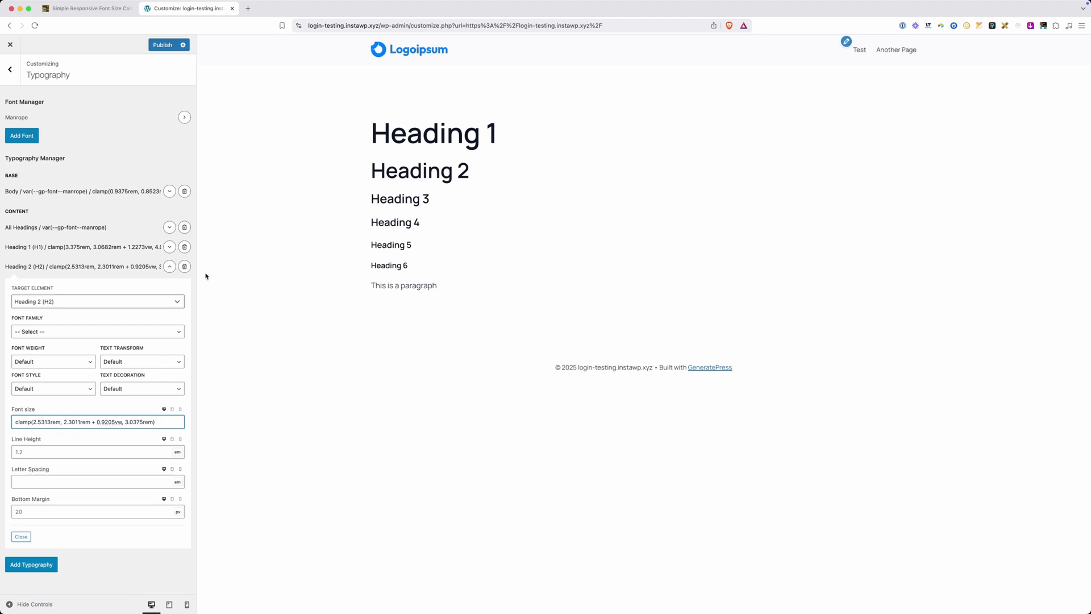
# Delete the Heading 2 and Heading 1 typography entries, confirming each removal
pyautogui.click(184, 266)
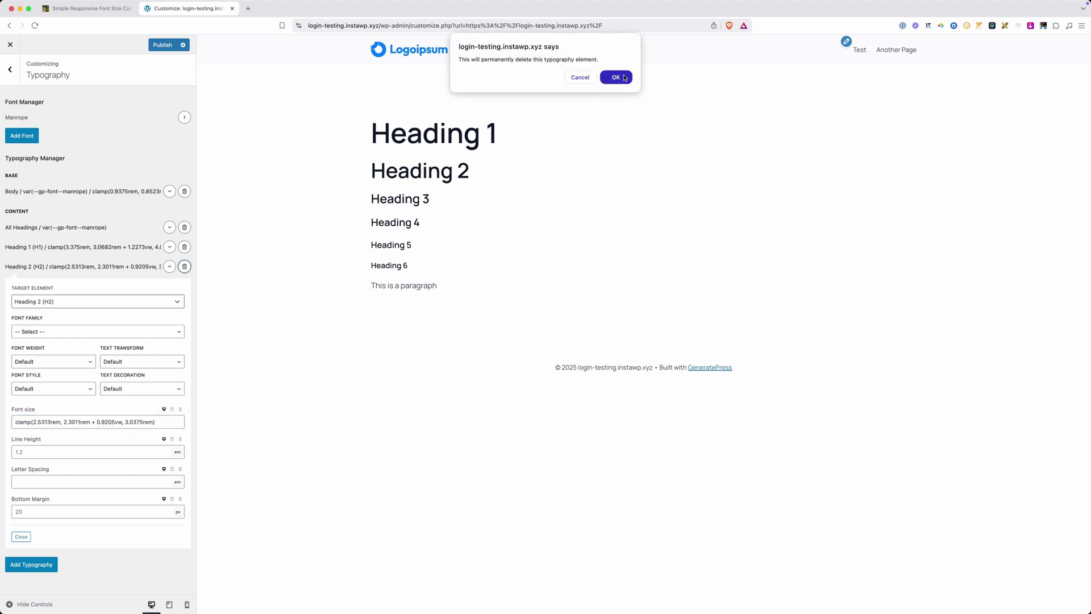
pyautogui.click(624, 78)
pyautogui.click(184, 247)
pyautogui.click(613, 75)
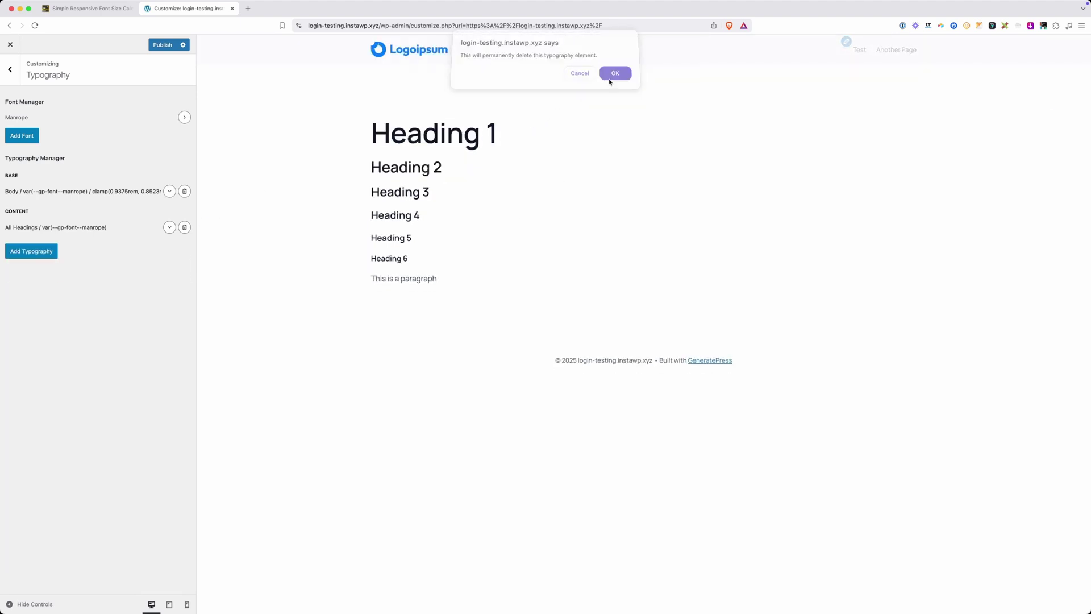
pyautogui.click(162, 45)
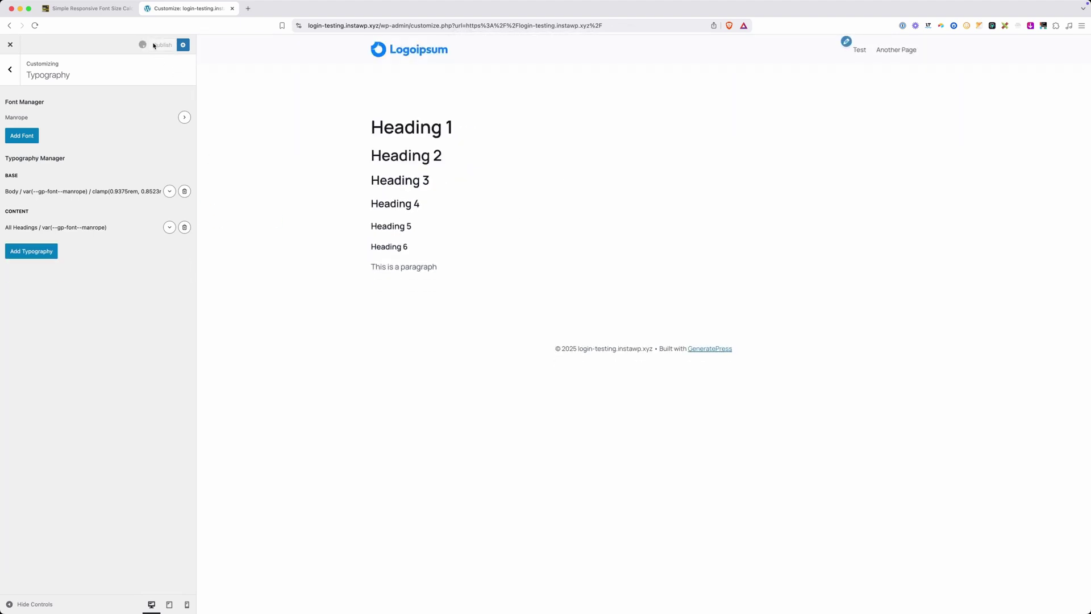
# Copy the calculator's Complete CSS Implementation block for fluid typography
pyautogui.click(86, 9)
pyautogui.scroll(-3, 437, 341)
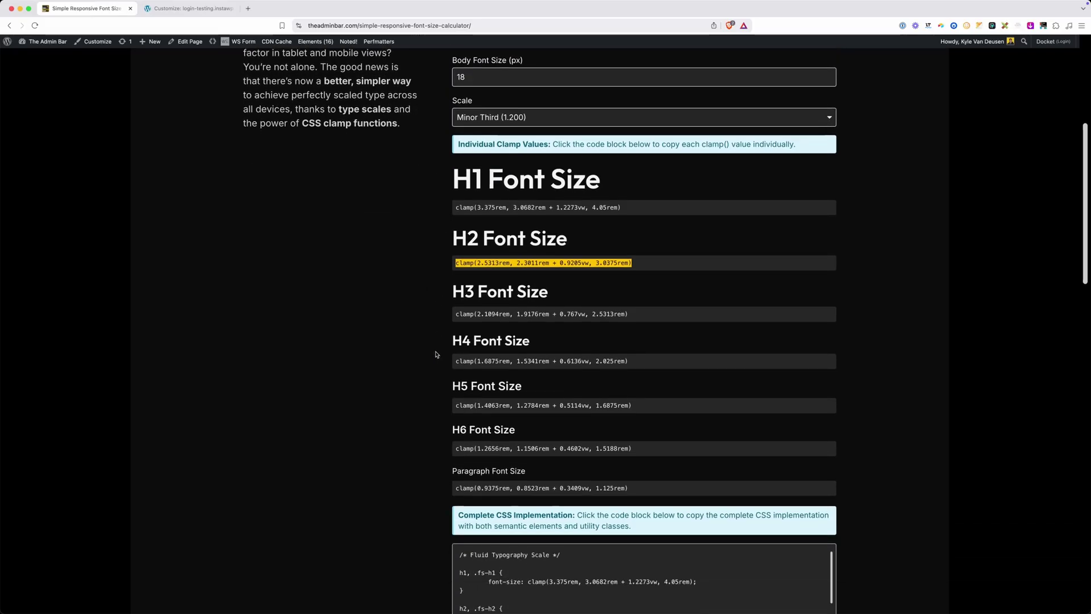
pyautogui.scroll(-3, 435, 354)
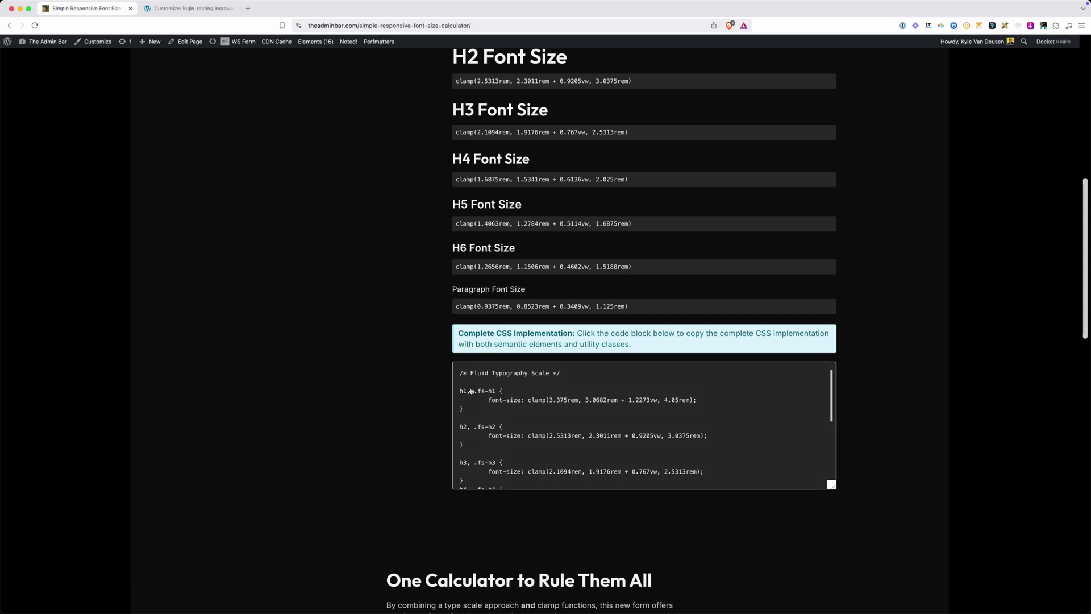
pyautogui.moveTo(460, 372); pyautogui.dragTo(480, 482)
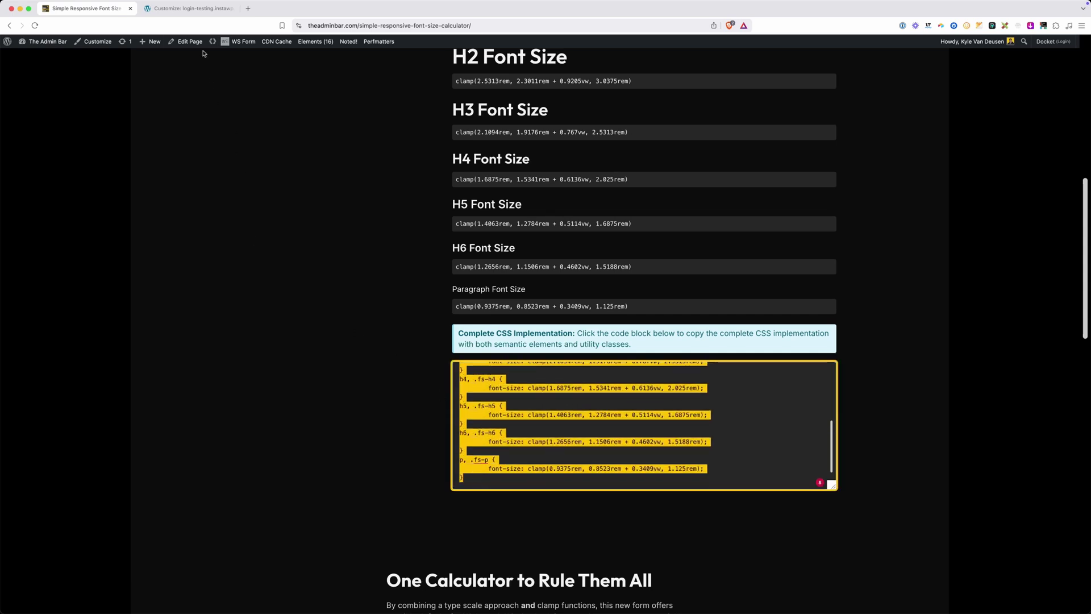
pyautogui.hotkey('ctrl', 'Tab')
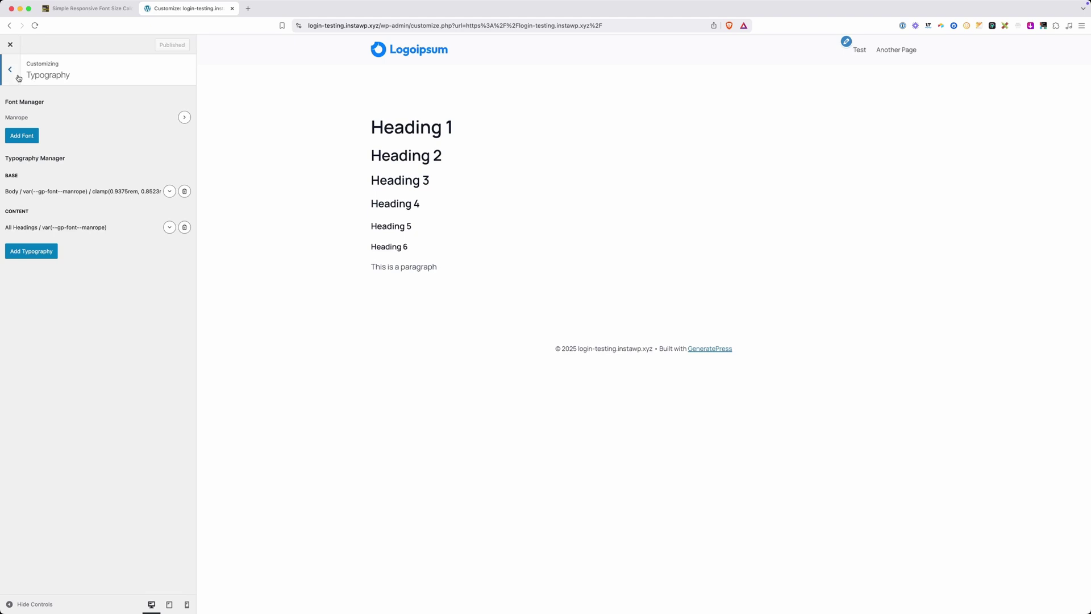
# Paste the fluid typography CSS into the empty Additional CSS editor
pyautogui.click(17, 75)
pyautogui.click(55, 292)
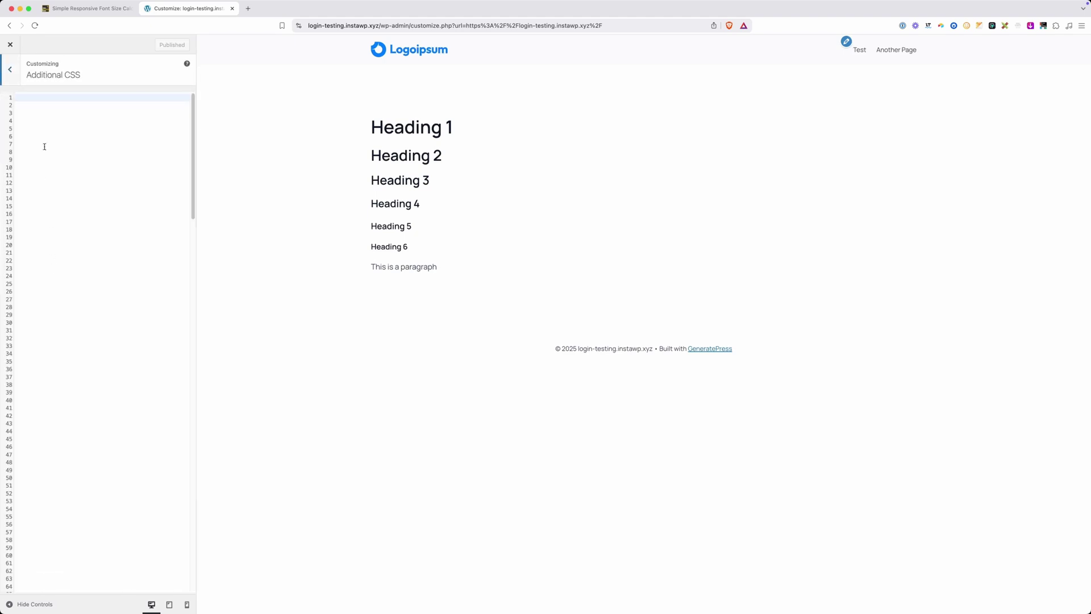
pyautogui.click(42, 97)
pyautogui.write('/* Fluid Typography Scale */  h1, .fs-h1 {   font-size: clamp(3.375rem, 3.0682rem + 1.2273vw, 4.05rem); }  h2, .fs-h2 {   font-size: clamp(2.5313rem, 2.3011rem + 0.9205vw, 3.0375rem); }  h3, .fs-h3 {   font-size: clamp(2.1094rem, 1.9176rem + 0.767vw, 2.5313rem); } h4, .fs-h4 {   font-size: clamp(1.6875rem, 1.5341rem + 0.6136vw, 2.025rem); } h5, .fs-h5 {   font-size: clamp(1.4063rem, 1.2784rem + 0.5114vw, 1.6875rem); } h6, .fs-h6 {   font-size: clamp(1.2656rem, 1.1506rem + 0.4602vw, 1.5188rem); } p, .fs-p {   font-size: clamp(0.9375rem, 0.8523rem + 0.3409vw, 1.125rem); }')
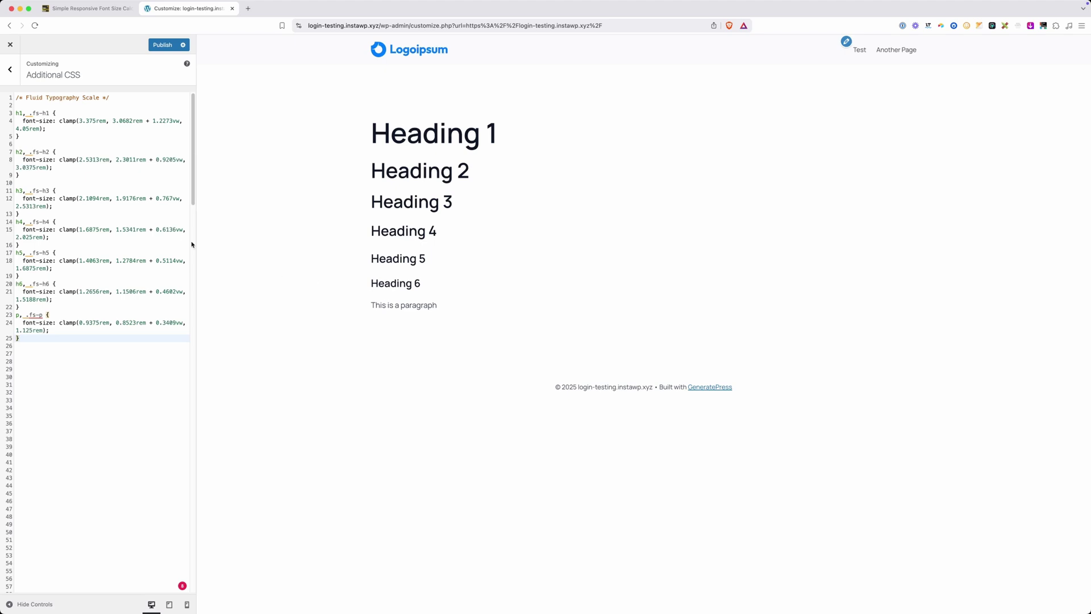
# Check the h1, h2 and .fs-h1 selectors, then publish the Additional CSS and close the Customizer
pyautogui.moveTo(23, 113); pyautogui.dragTo(17, 113)
pyautogui.moveTo(24, 152); pyautogui.dragTo(17, 152)
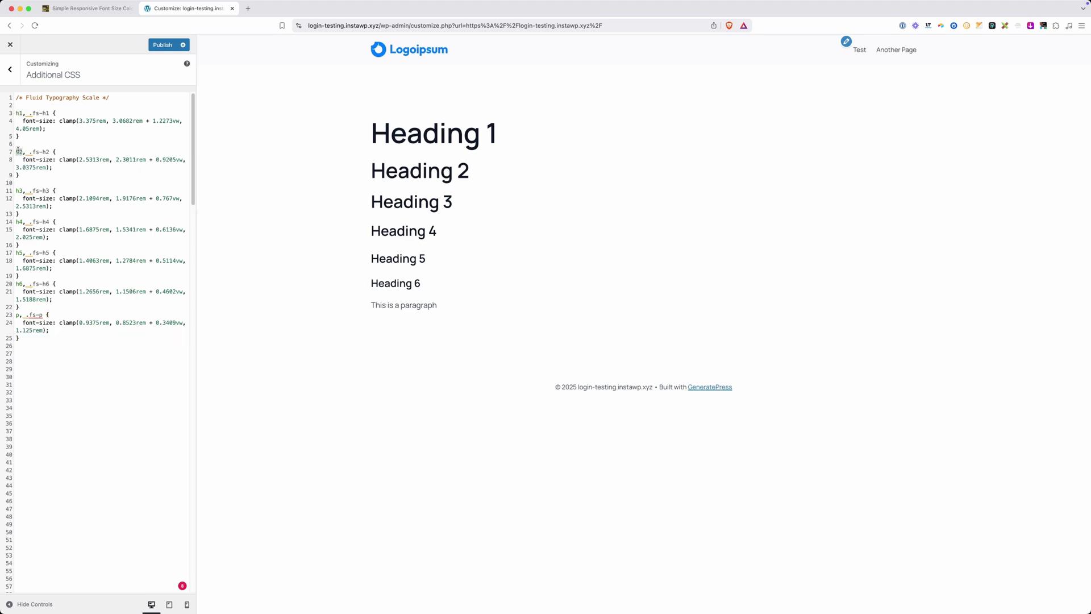
pyautogui.moveTo(28, 113); pyautogui.dragTo(49, 113)
pyautogui.click(50, 113)
pyautogui.press('super+s')
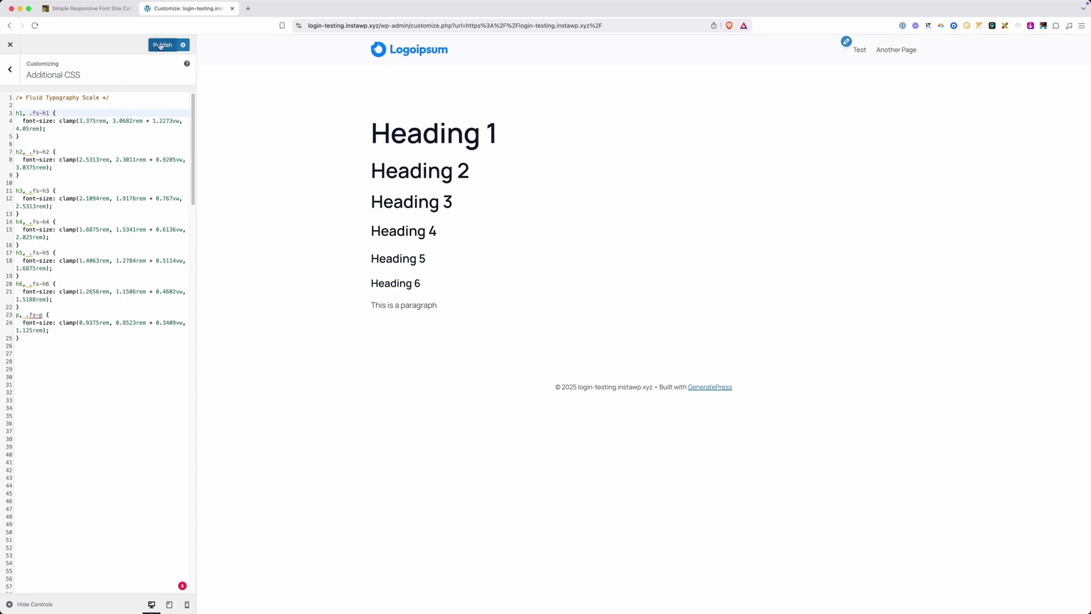
pyautogui.click(11, 45)
# Give the Heading 3 block the additional CSS class fs-h1
pyautogui.click(216, 41)
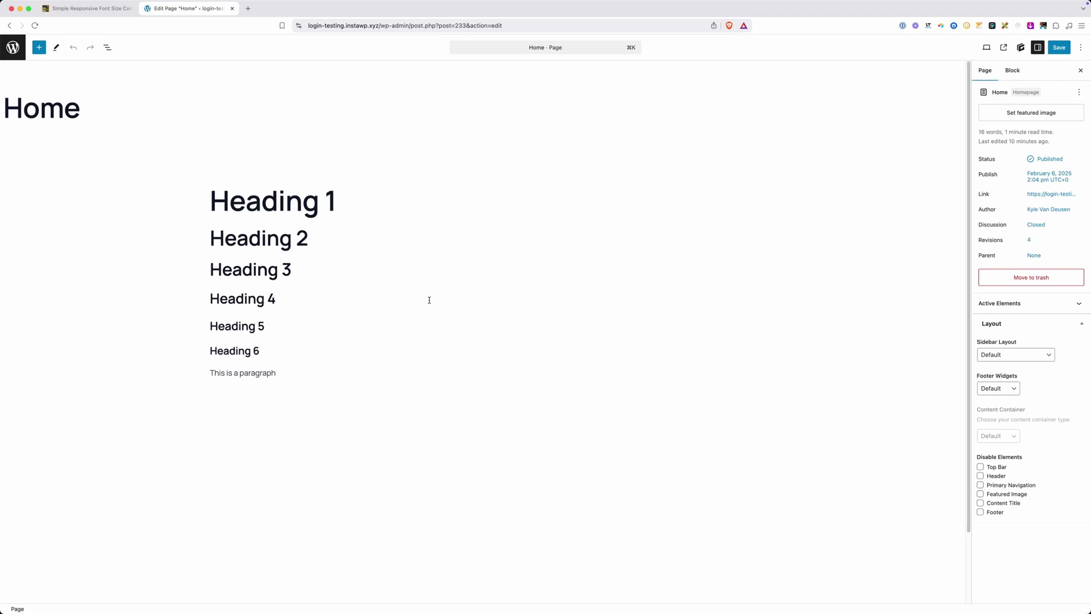
pyautogui.click(282, 275)
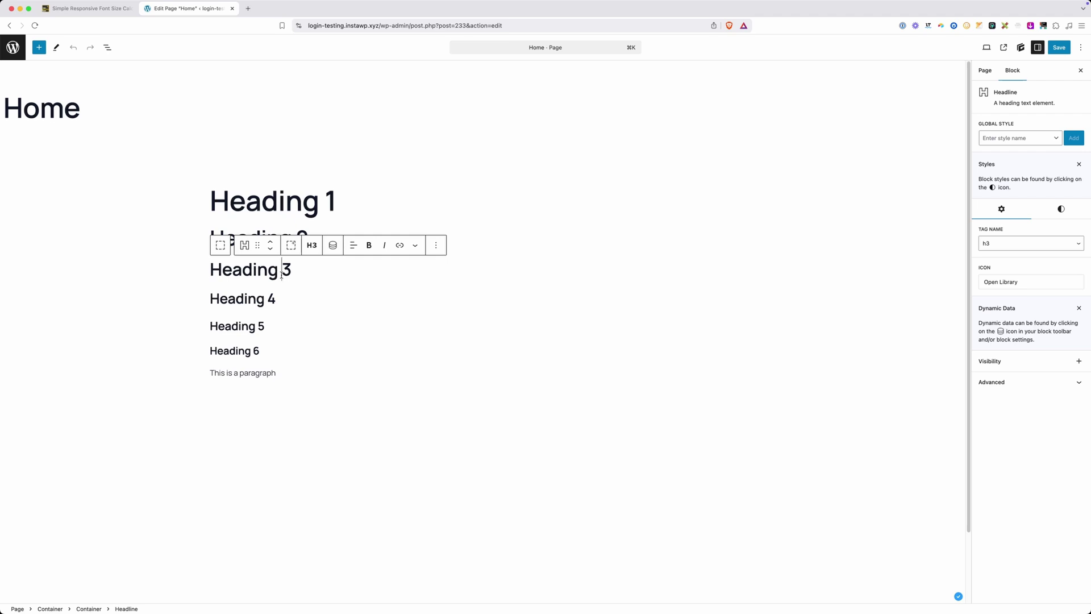
pyautogui.click(1011, 382)
pyautogui.click(982, 402)
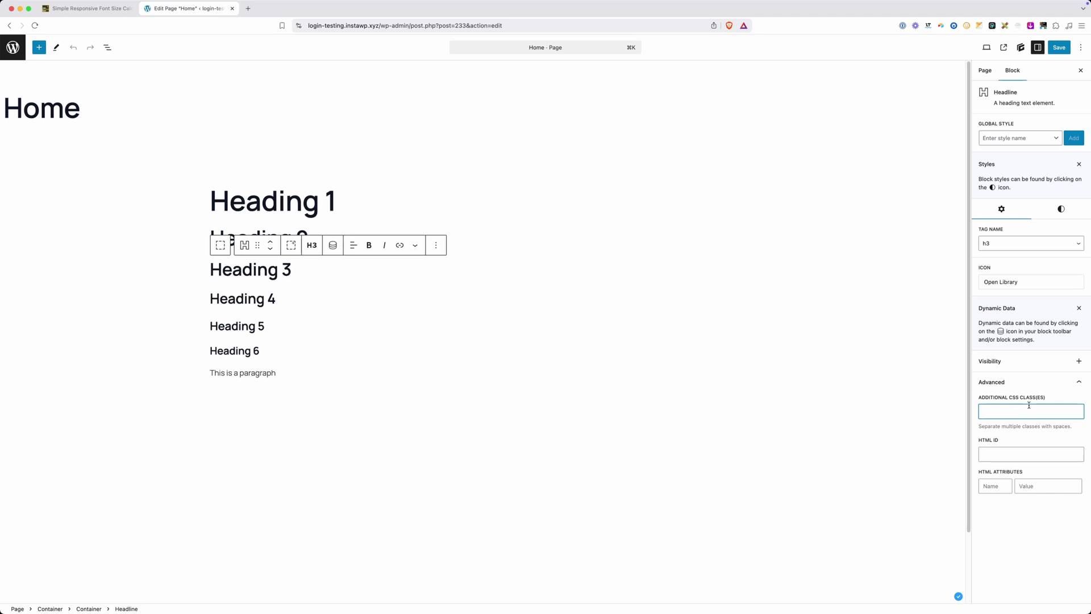
pyautogui.write('fs-h1')
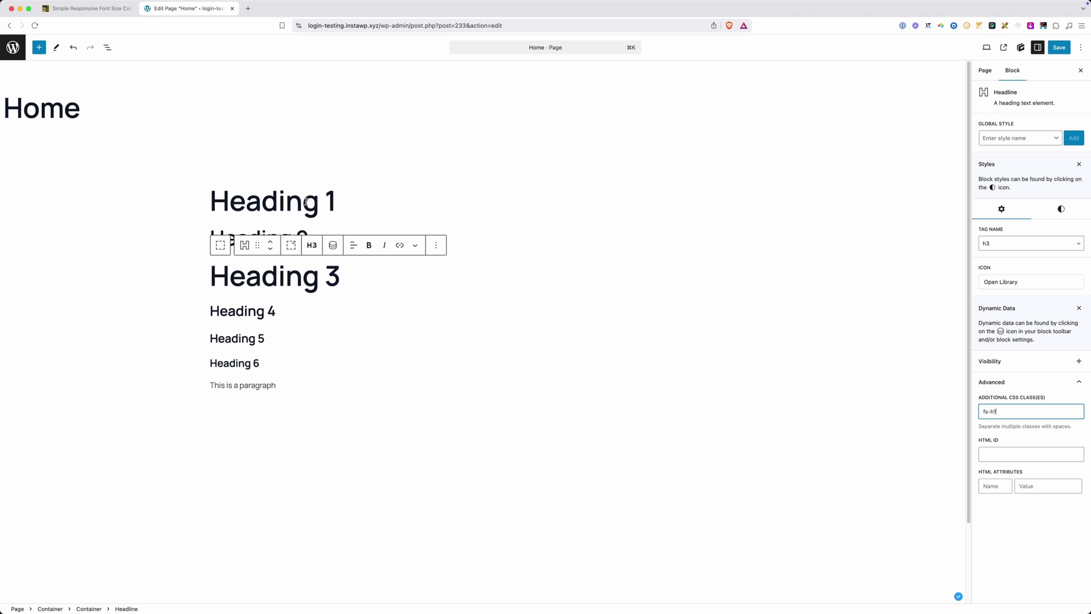
# Give the Heading 1 block the additional CSS class fs-p
pyautogui.click(306, 202)
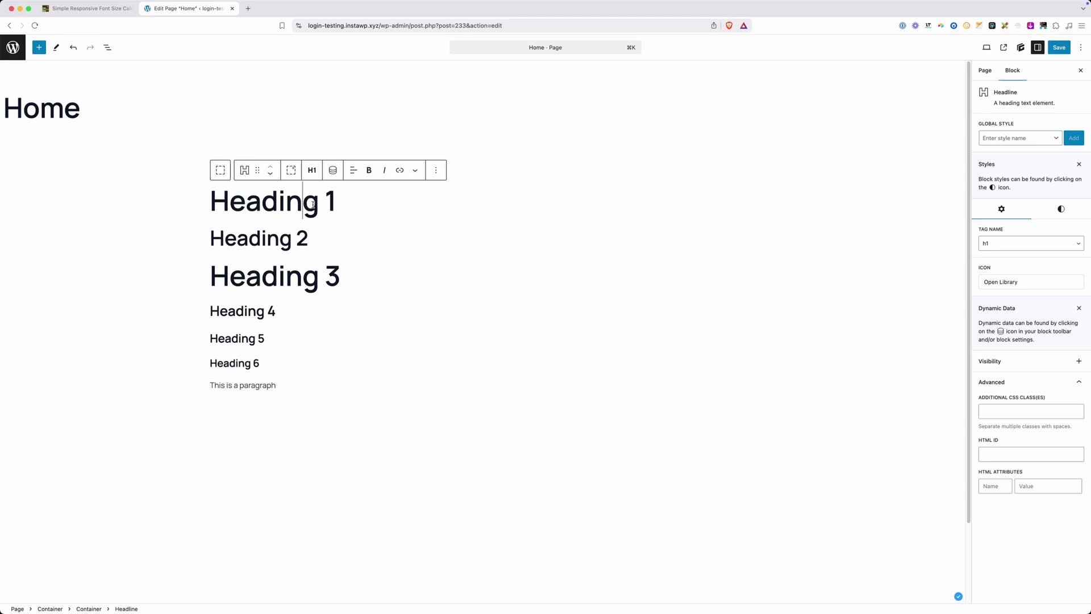
pyautogui.click(996, 411)
pyautogui.write('fs-p {')
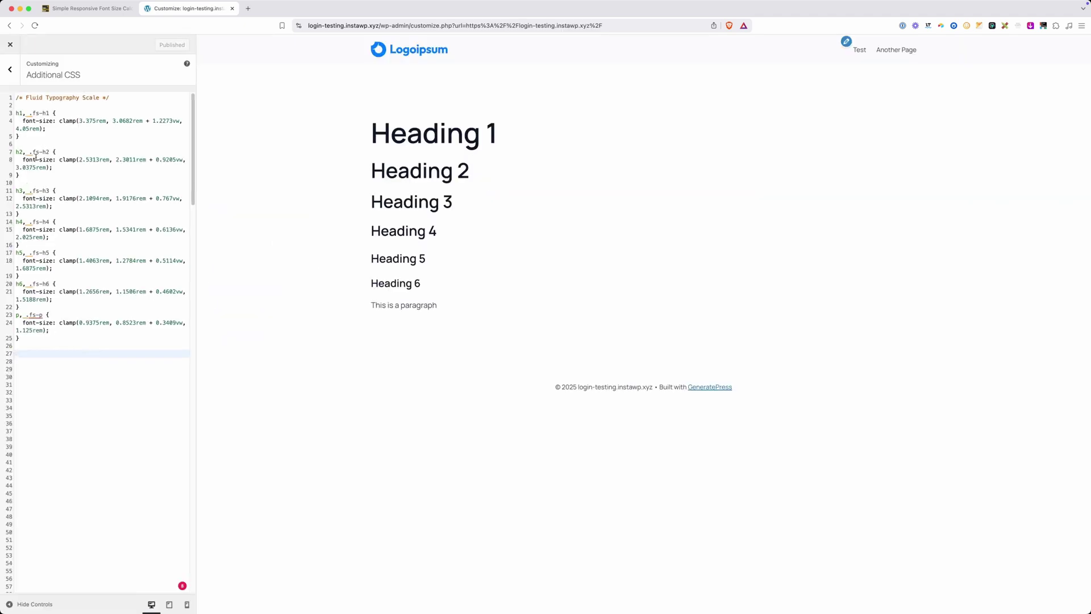
# Highlight the .fs-h1 class on line 3 of Additional CSS, leaving the code unchanged
pyautogui.doubleClick(35, 112)
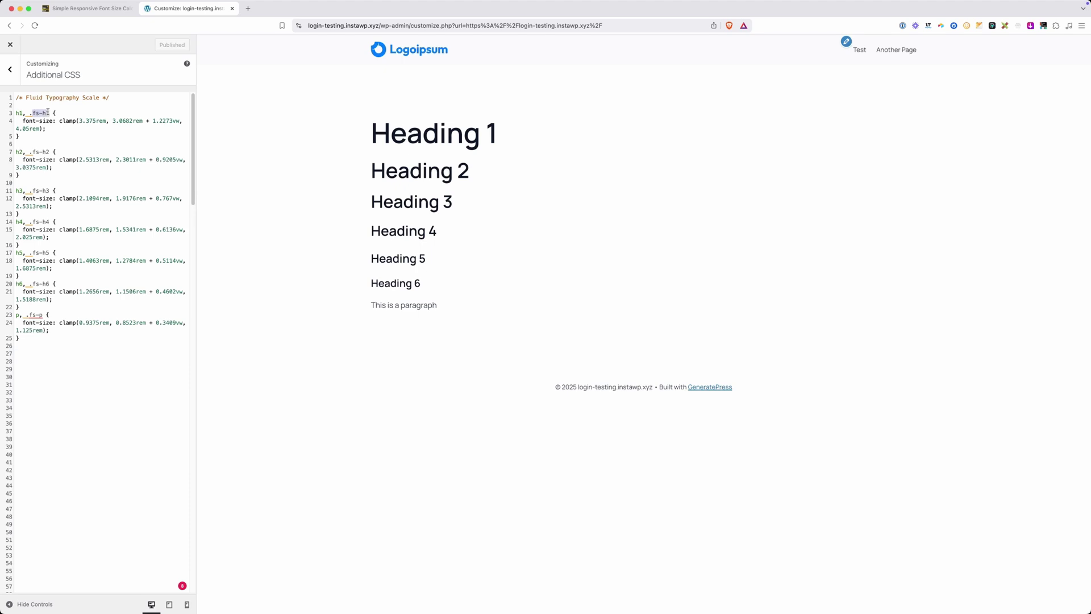
pyautogui.click(54, 113)
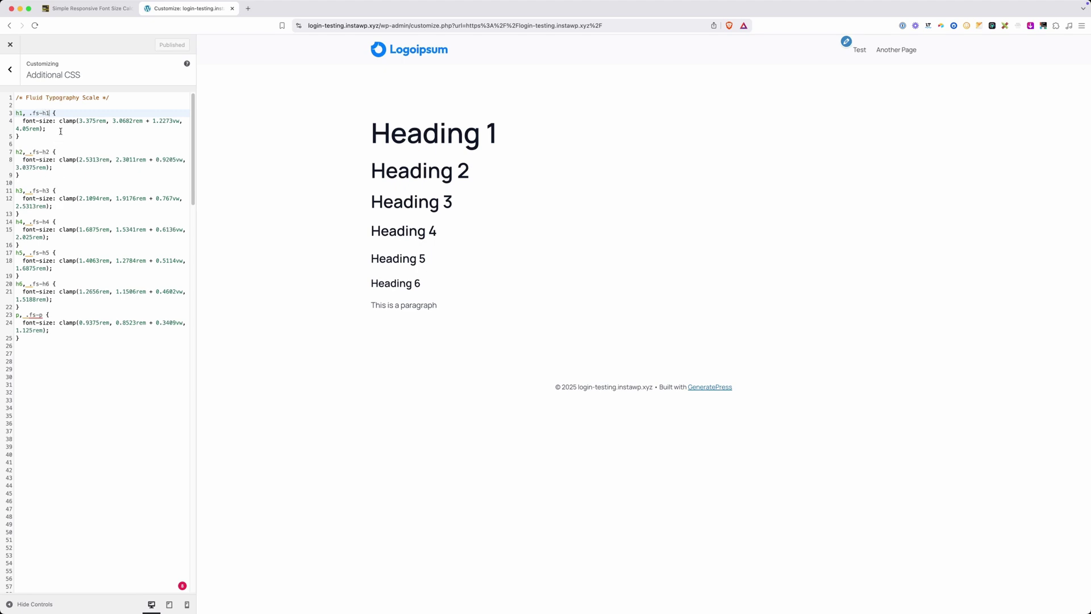
# Set the All Headings font weight to 900 under Typography, then switch it to a lighter weight
pyautogui.click(9, 69)
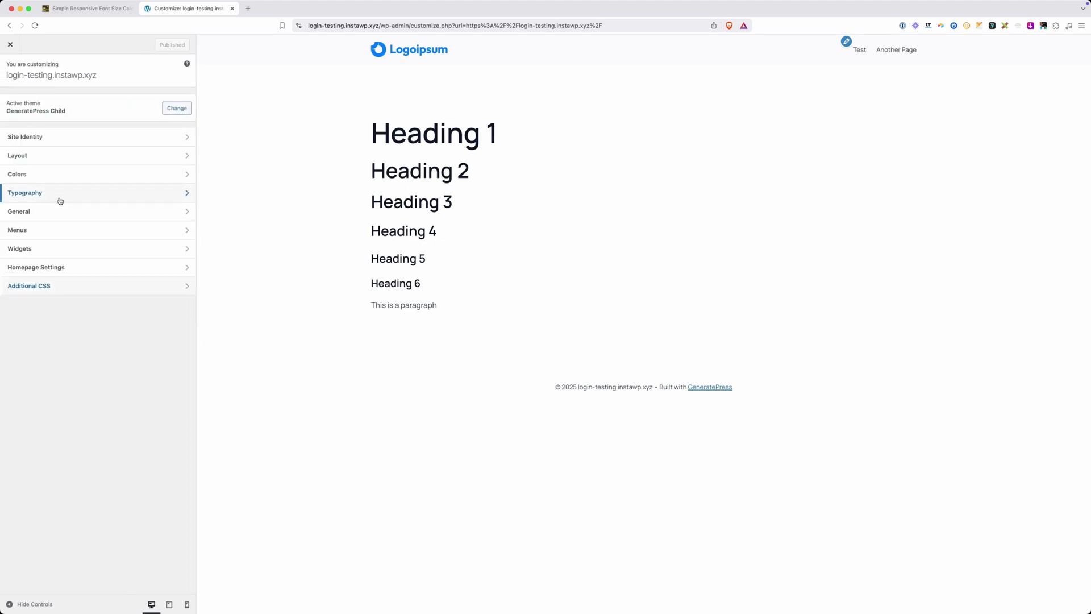
pyautogui.click(59, 194)
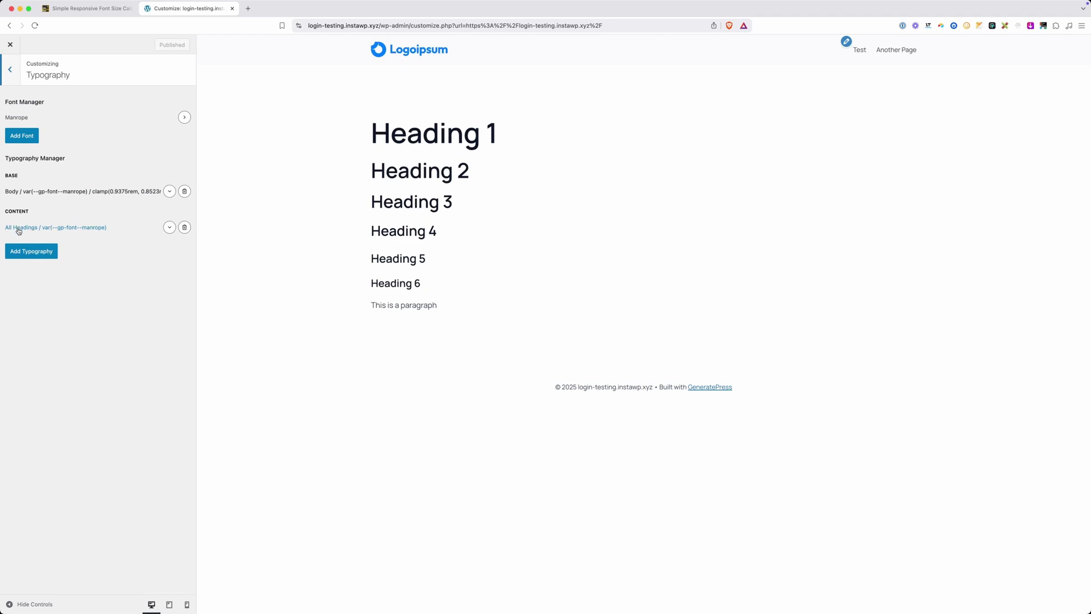
pyautogui.click(169, 228)
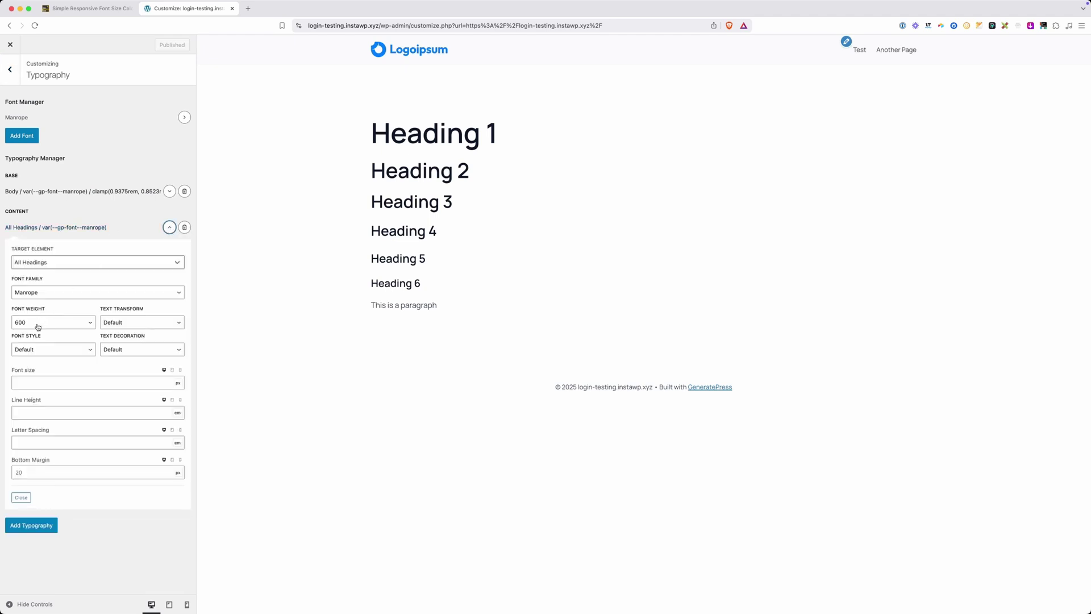
pyautogui.click(36, 325)
pyautogui.click(42, 354)
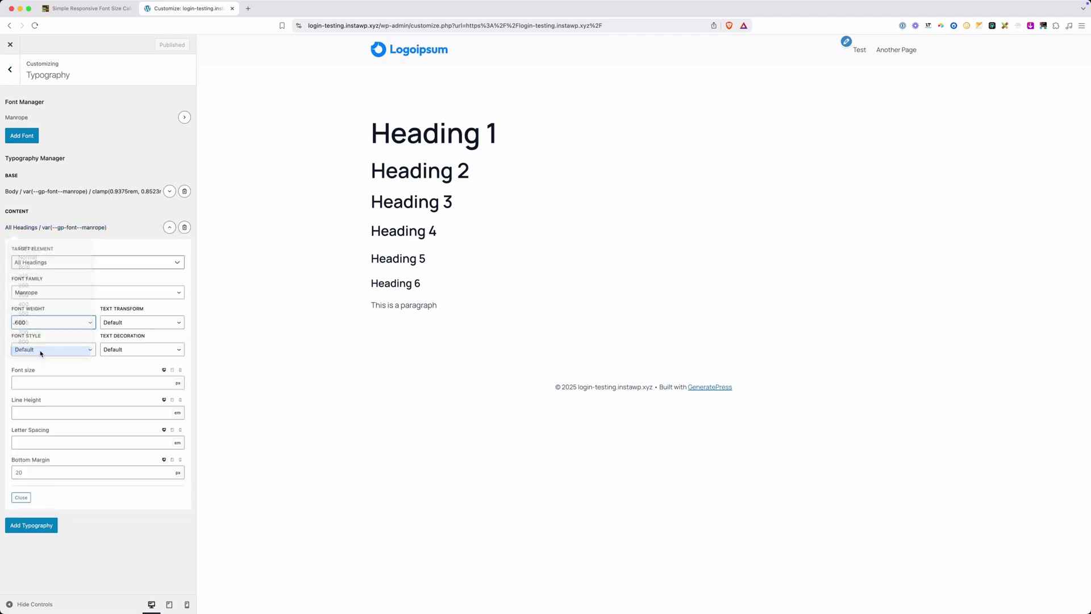
pyautogui.press('Down')
pyautogui.press('Down')
pyautogui.press('Down')
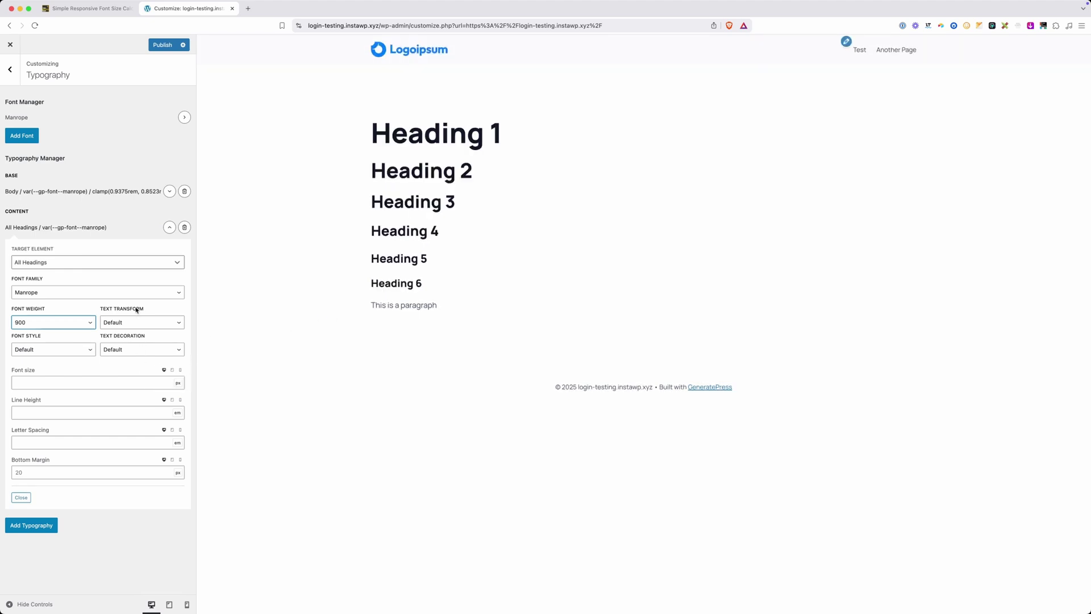
pyautogui.click(83, 323)
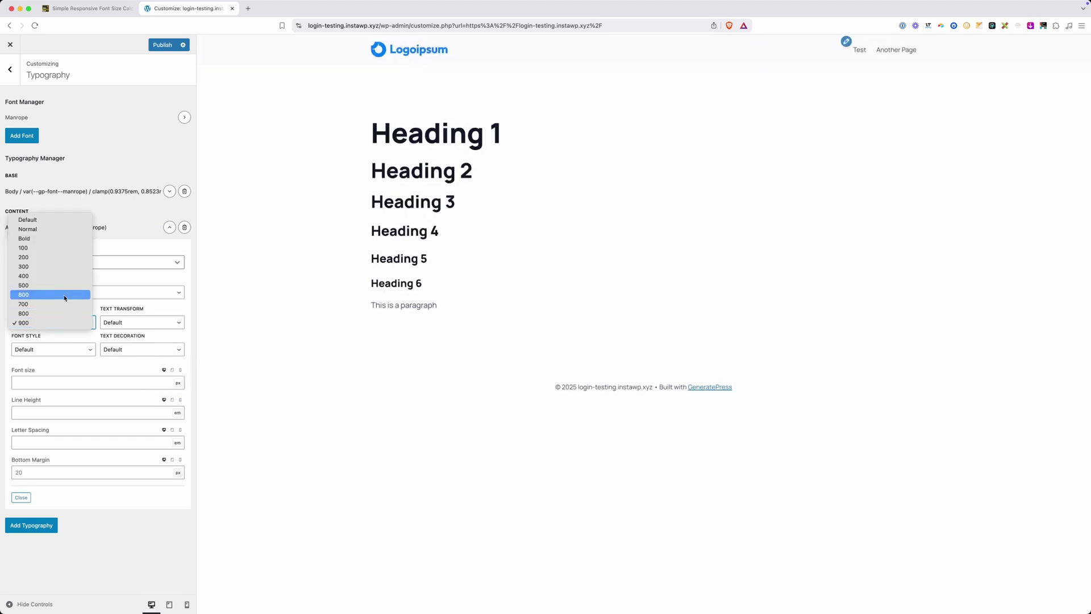
pyautogui.click(62, 285)
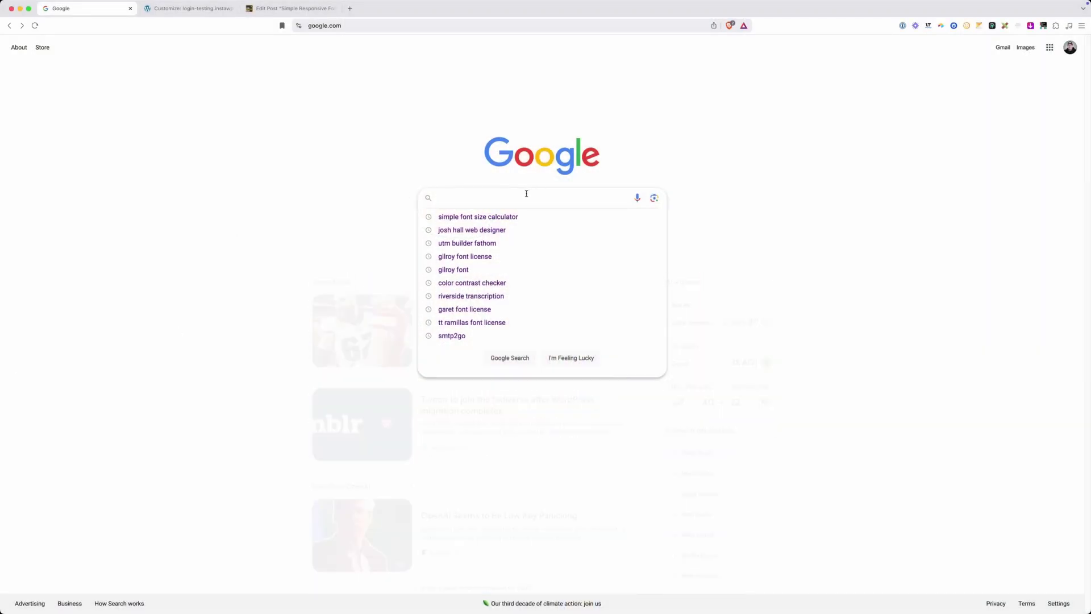
# Search Google for 'simple font size calculator'
pyautogui.press('Return')
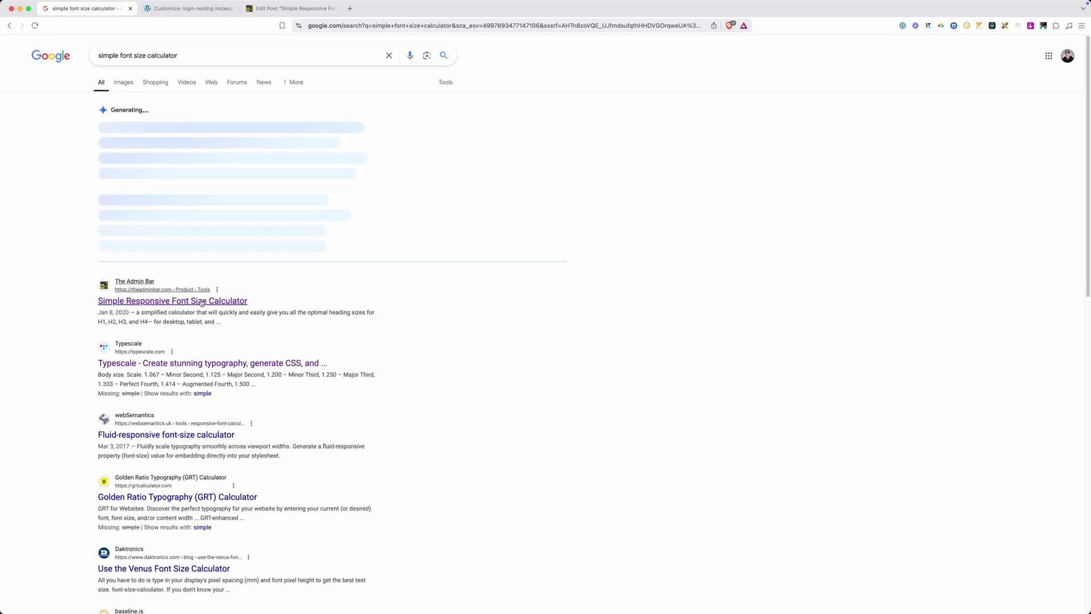